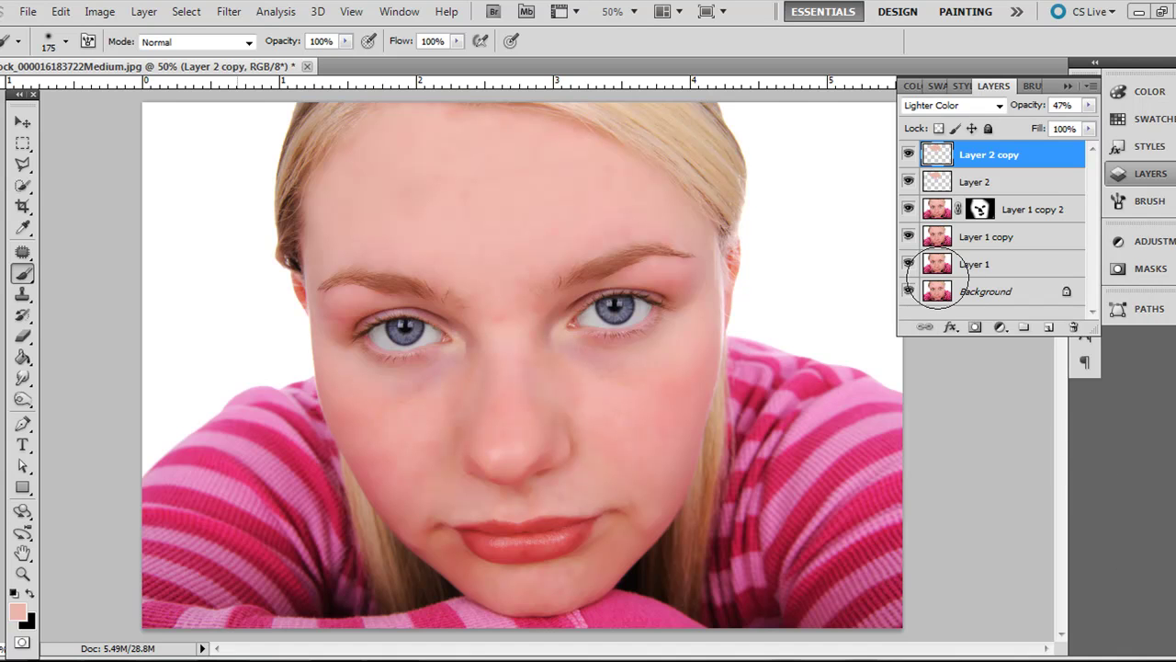
# Compare the retouched portrait with the original by hiding and reshowing all layers above the Background.
pyautogui.click(21, 145)
pyautogui.click(909, 264)
pyautogui.click(909, 236)
pyautogui.click(909, 209)
pyautogui.click(909, 181)
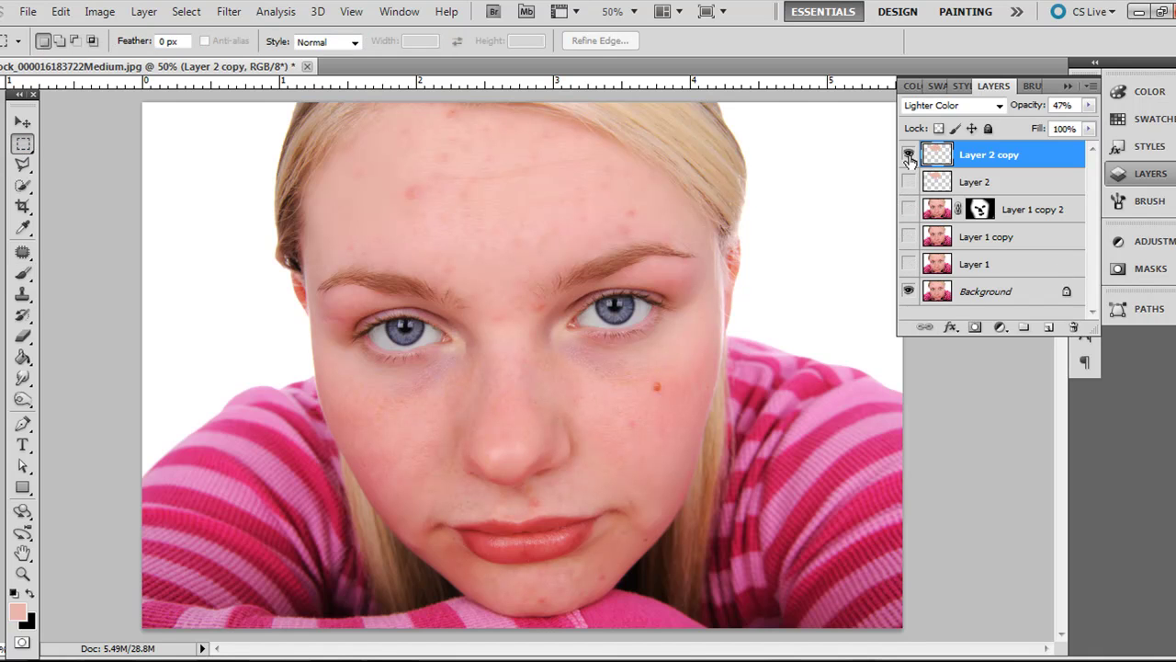
pyautogui.click(908, 154)
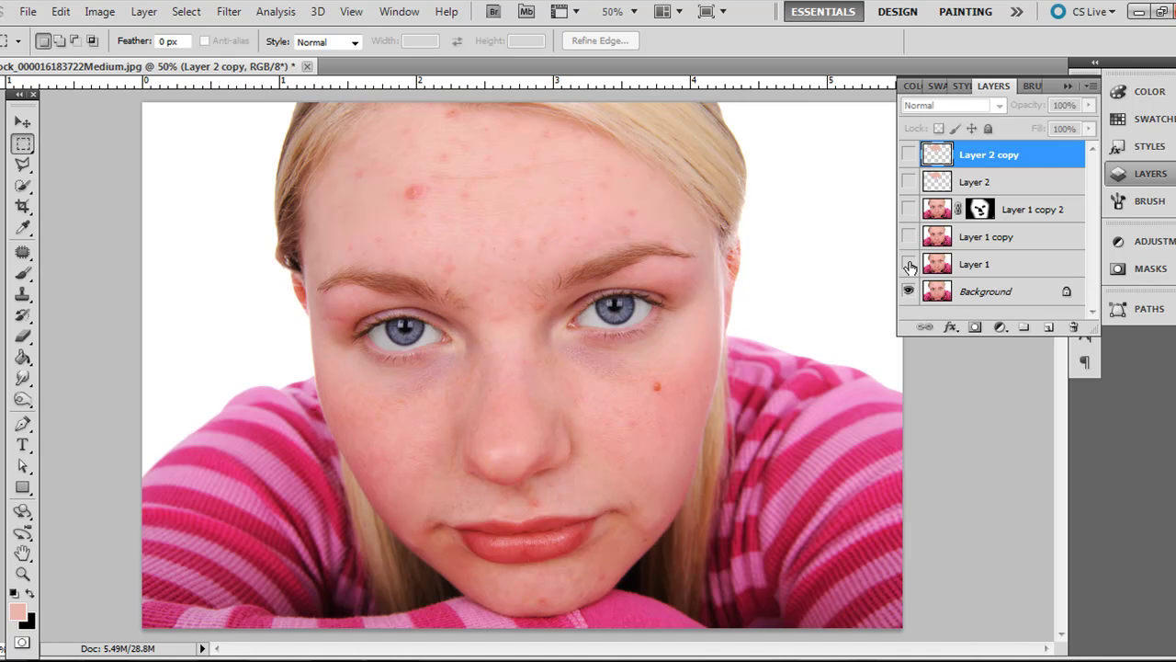
pyautogui.moveTo(909, 267); pyautogui.dragTo(910, 156)
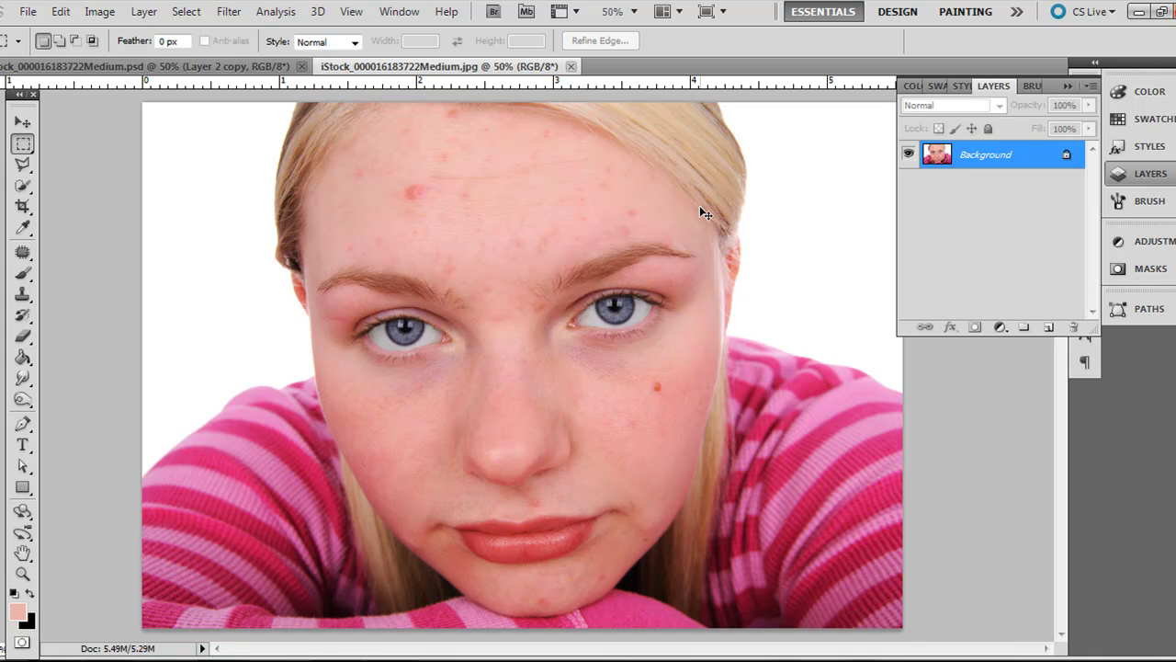
# Duplicate the Background layer and activate the Clone Stamp tool for work on the forehead.
pyautogui.hotkey('ctrl', 'j')
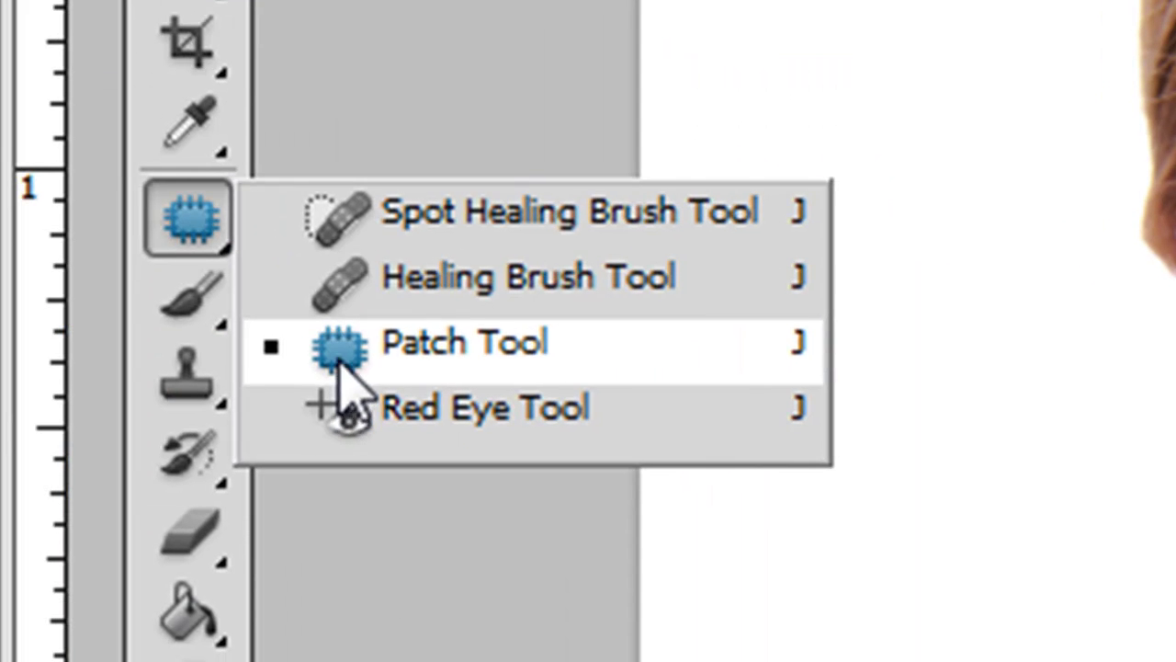
pyautogui.click(338, 351)
pyautogui.moveTo(166, 406)
pyautogui.mouseDown()
pyautogui.moveTo(377, 394)
pyautogui.moveTo(368, 390)
pyautogui.mouseUp()
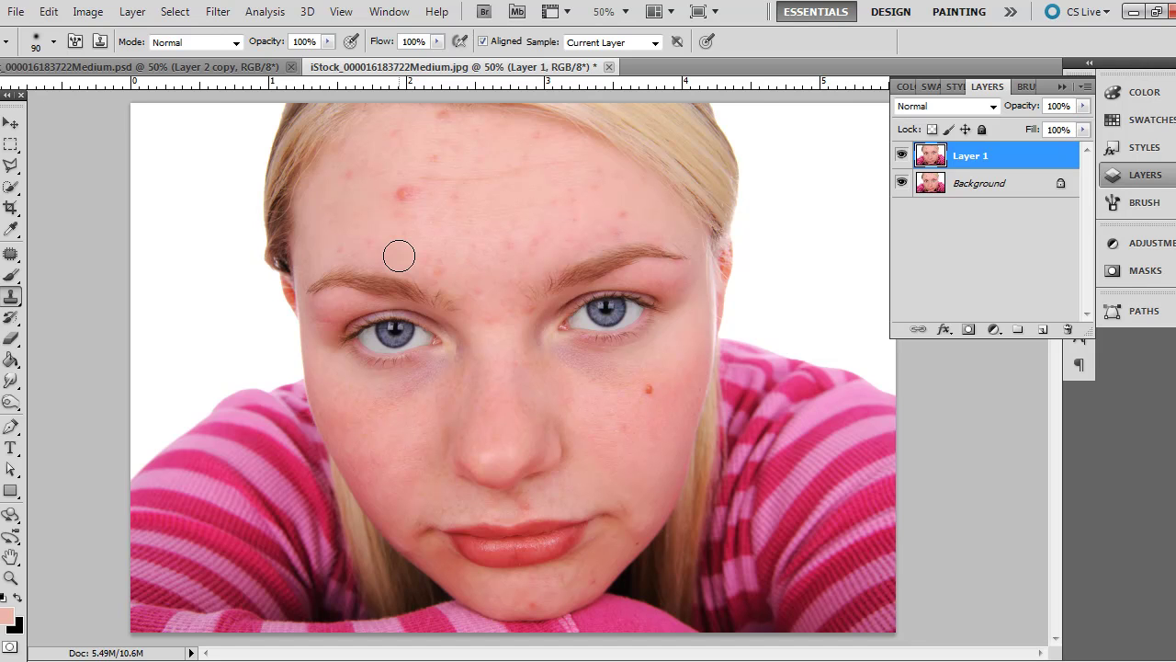
pyautogui.rightClick(20, 304)
pyautogui.click(37, 301)
pyautogui.click(10, 578)
pyautogui.moveTo(646, 386); pyautogui.dragTo(706, 409)
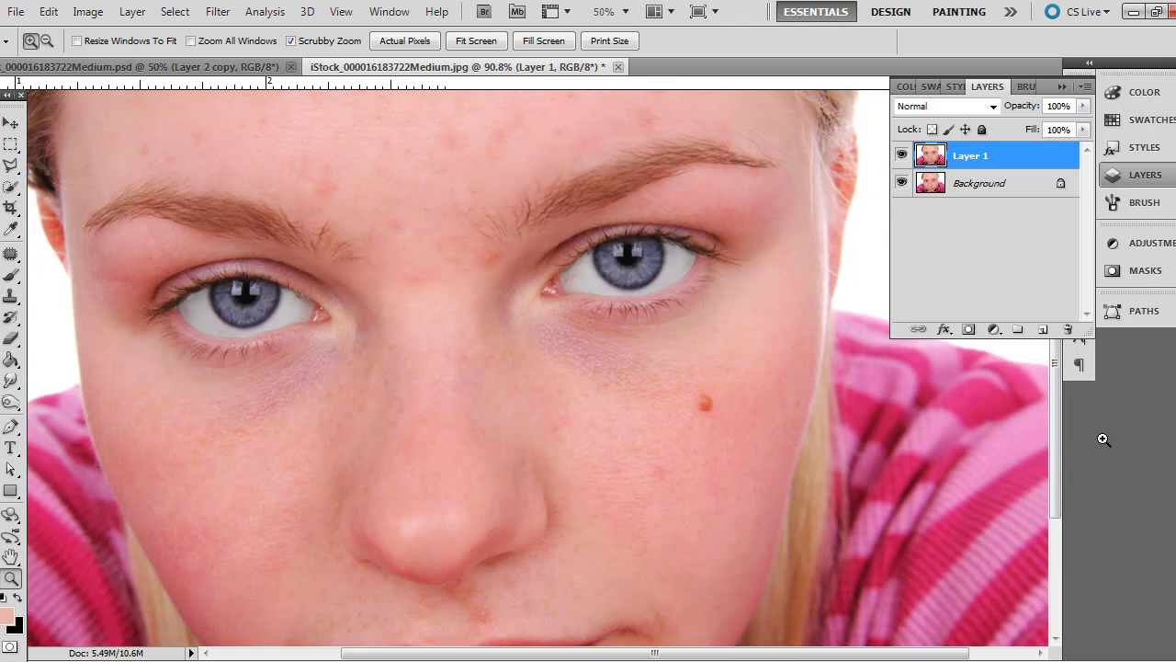
pyautogui.moveTo(1056, 449); pyautogui.dragTo(1068, 328)
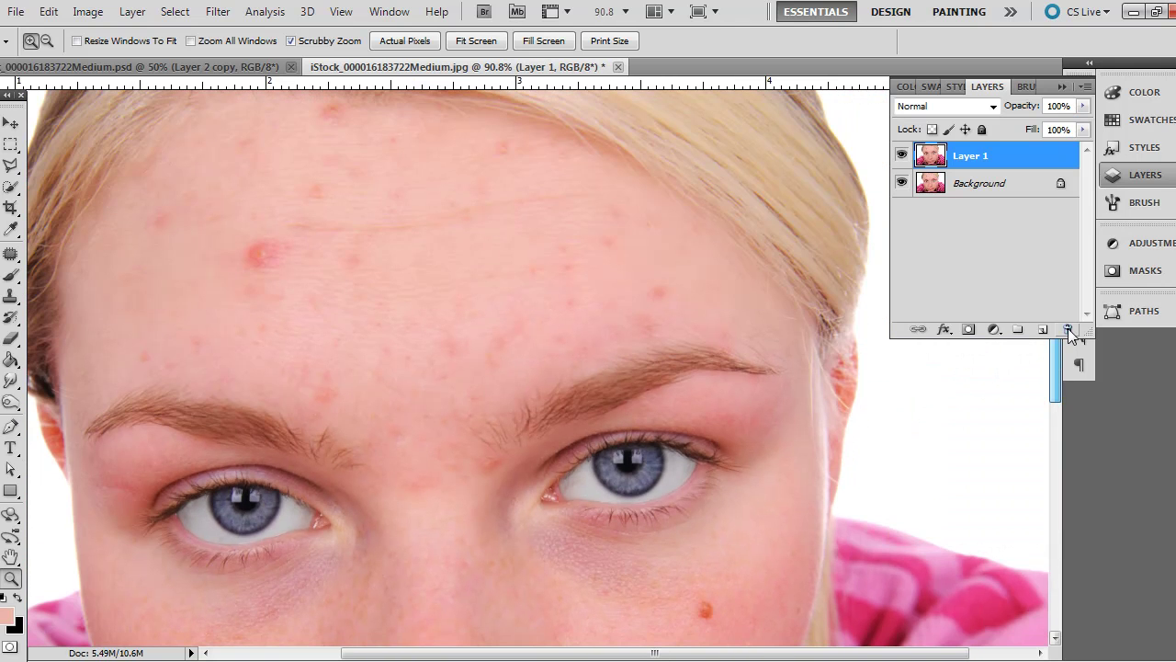
pyautogui.moveTo(11, 294); pyautogui.dragTo(74, 297)
# Try to cover the large red forehead blemish with skin cloned from right beside it.
pyautogui.keyDown('alt'); pyautogui.click(350, 239); pyautogui.keyUp('alt')
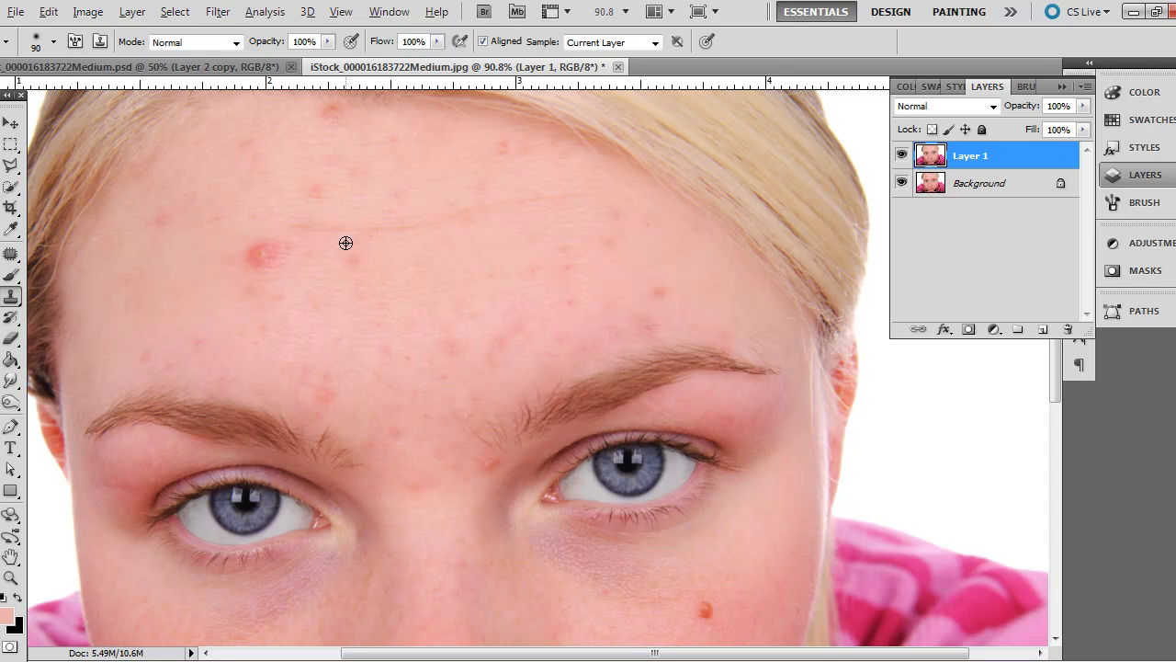
pyautogui.keyDown('alt'); pyautogui.click(402, 241); pyautogui.keyUp('alt')
pyautogui.click(260, 256)
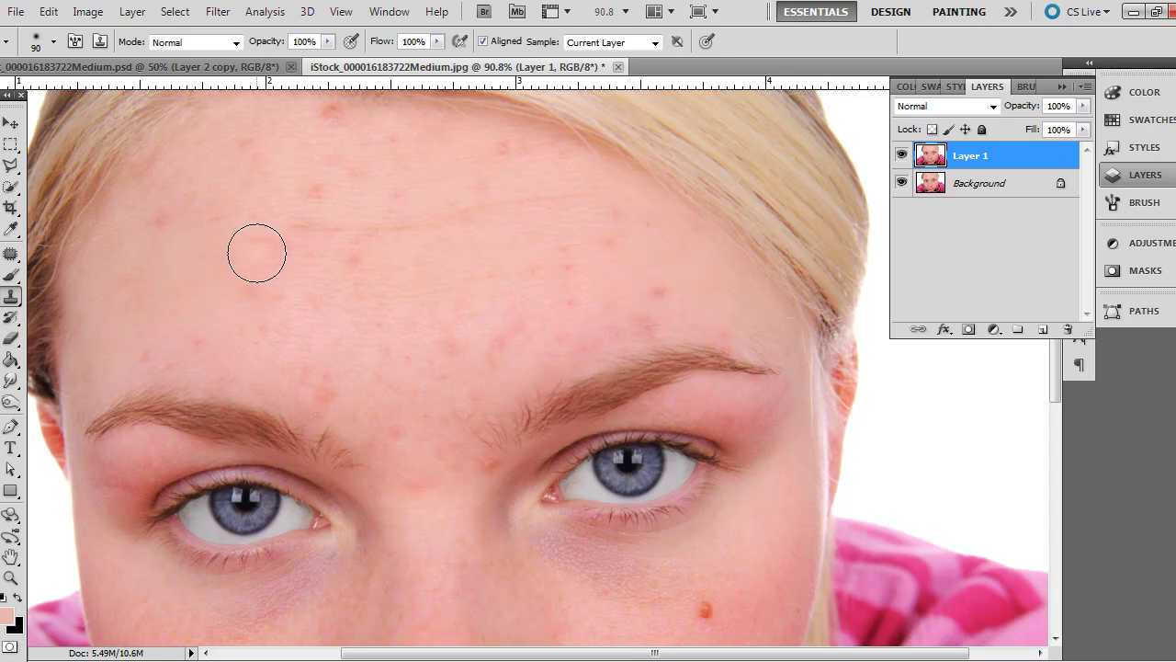
pyautogui.hotkey('ctrl', 'z')
pyautogui.click(264, 253)
pyautogui.hotkey('ctrl', 'z')
pyautogui.click(267, 252)
pyautogui.moveTo(270, 273); pyautogui.dragTo(270, 259)
pyautogui.moveTo(270, 259); pyautogui.dragTo(221, 270)
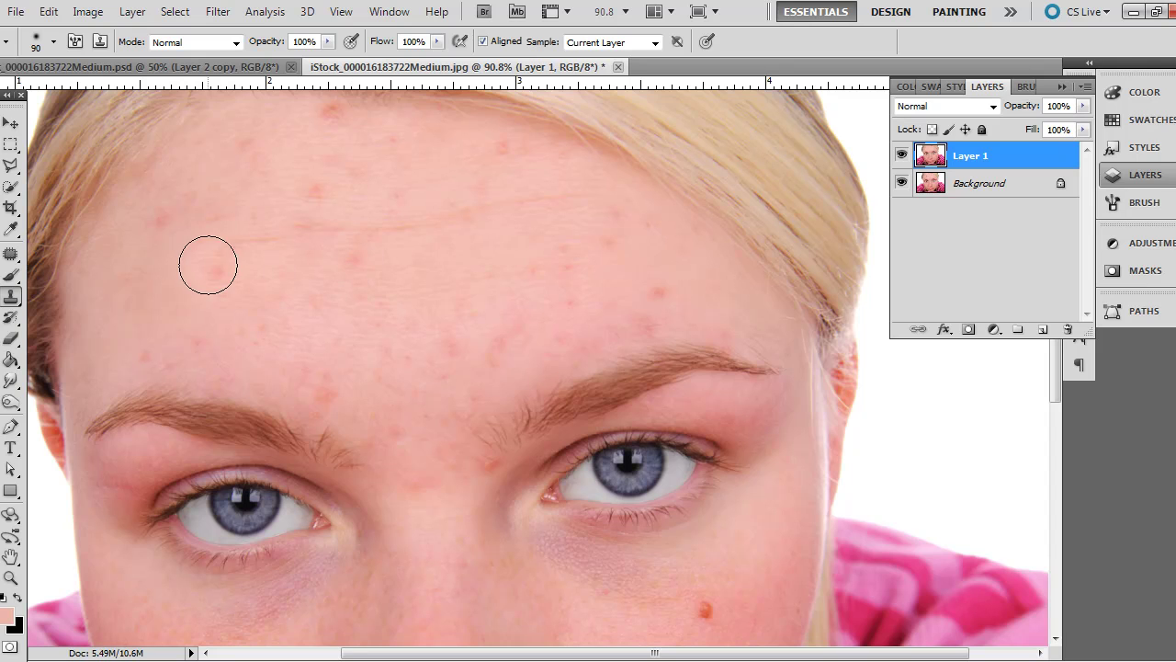
pyautogui.hotkey('ctrl', 'z')
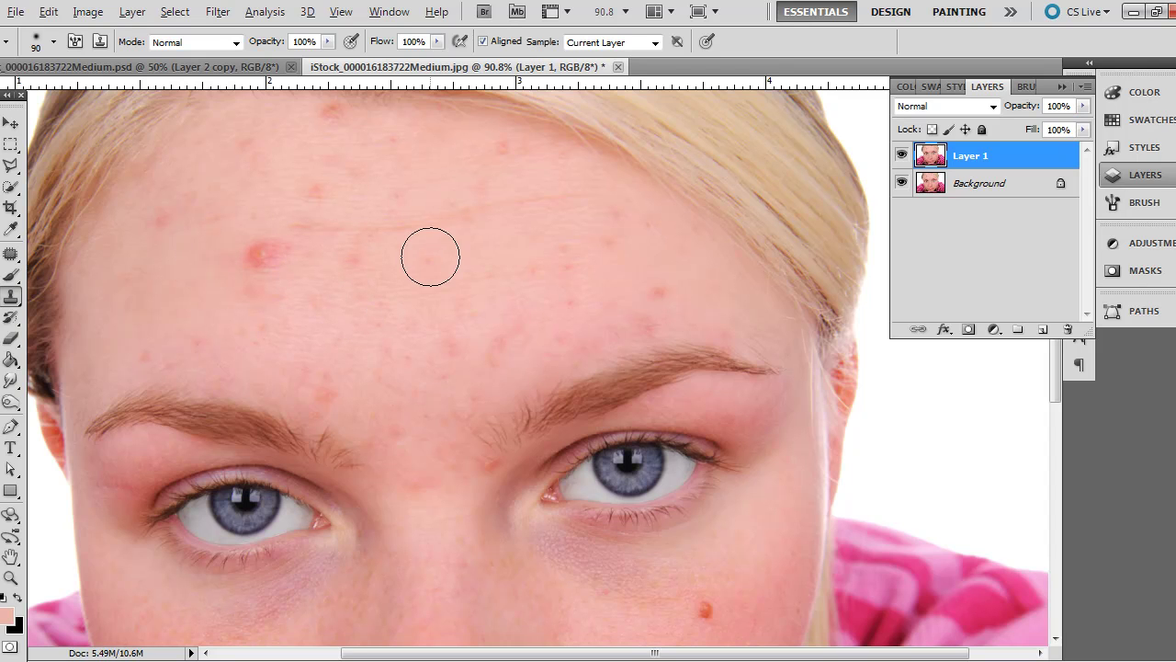
# Sample clean skin near the middle of the forehead and clone it over the large red blemish.
pyautogui.keyDown('alt'); pyautogui.click(427, 256); pyautogui.keyUp('alt')
pyautogui.click(265, 255)
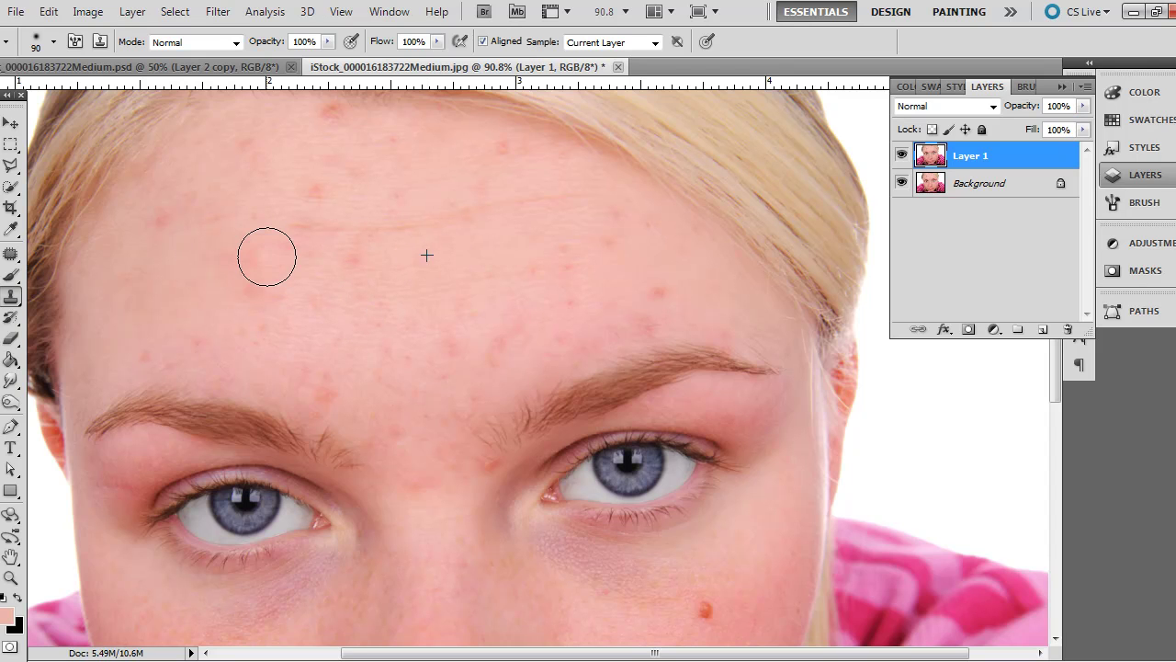
pyautogui.keyDown('alt'); pyautogui.click(526, 201); pyautogui.keyUp('alt')
pyautogui.click(167, 188)
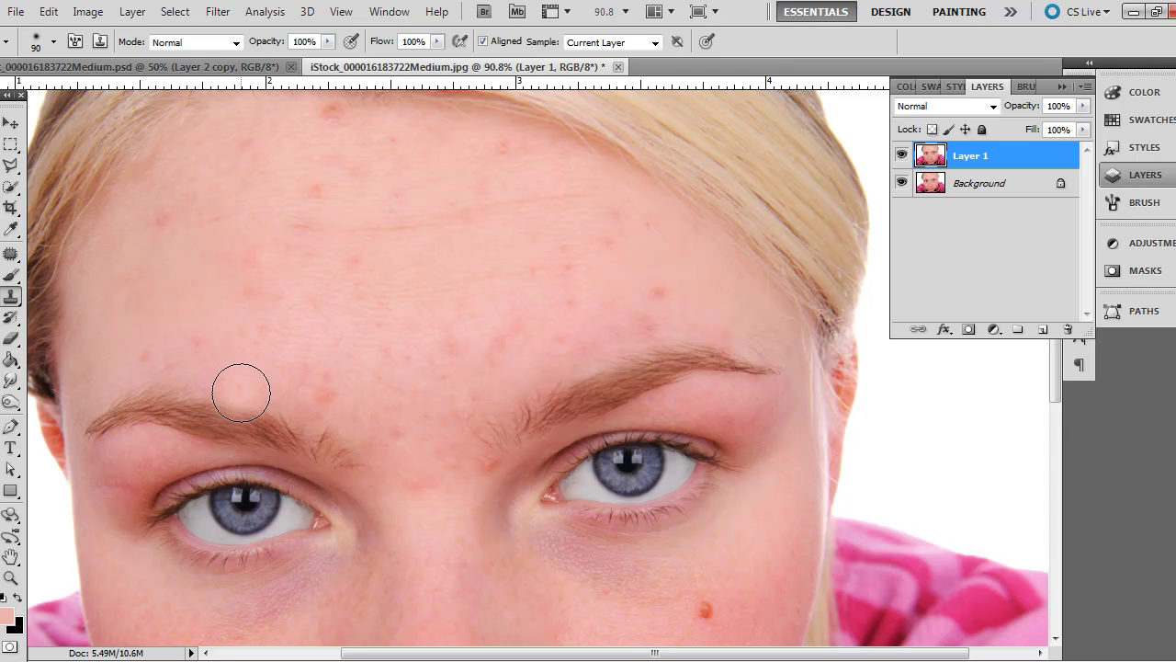
# Remove the mole on the cheek with the Patch tool, using clean neighbouring skin, and clear the selection.
pyautogui.click(11, 256)
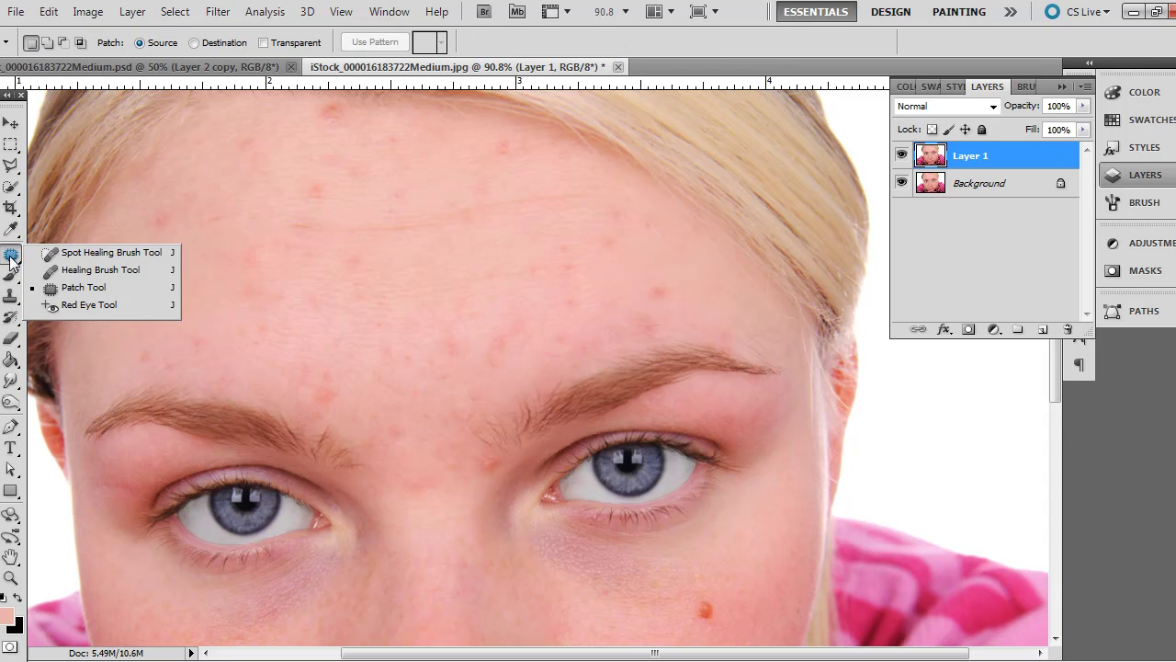
pyautogui.click(83, 290)
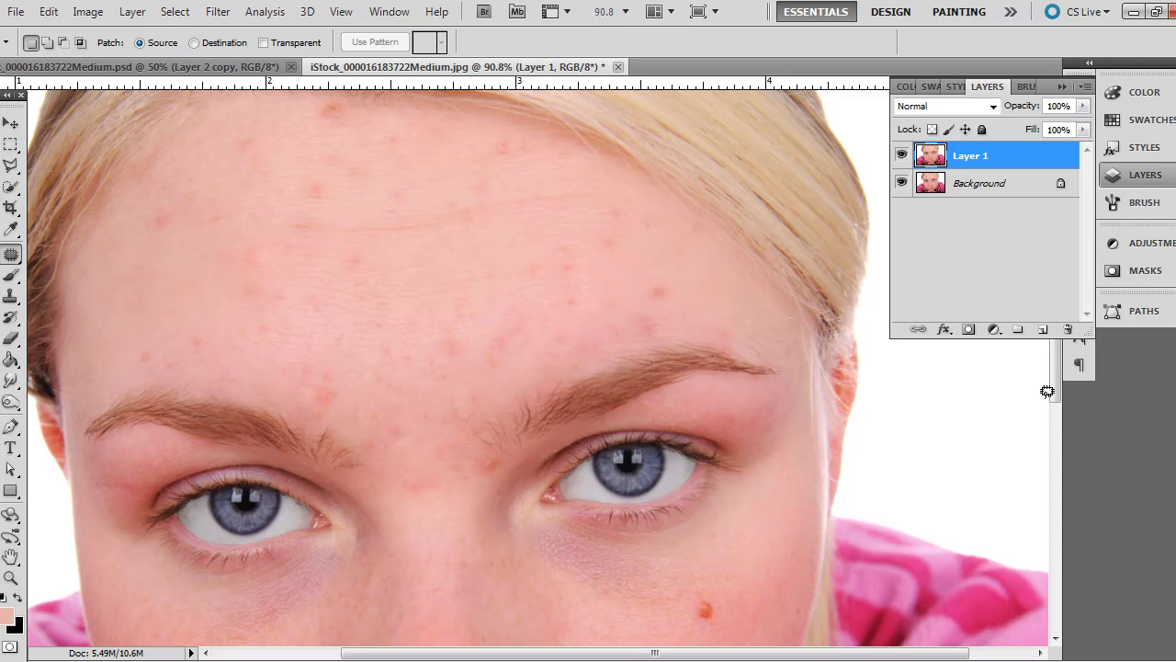
pyautogui.moveTo(1057, 401); pyautogui.dragTo(1050, 493)
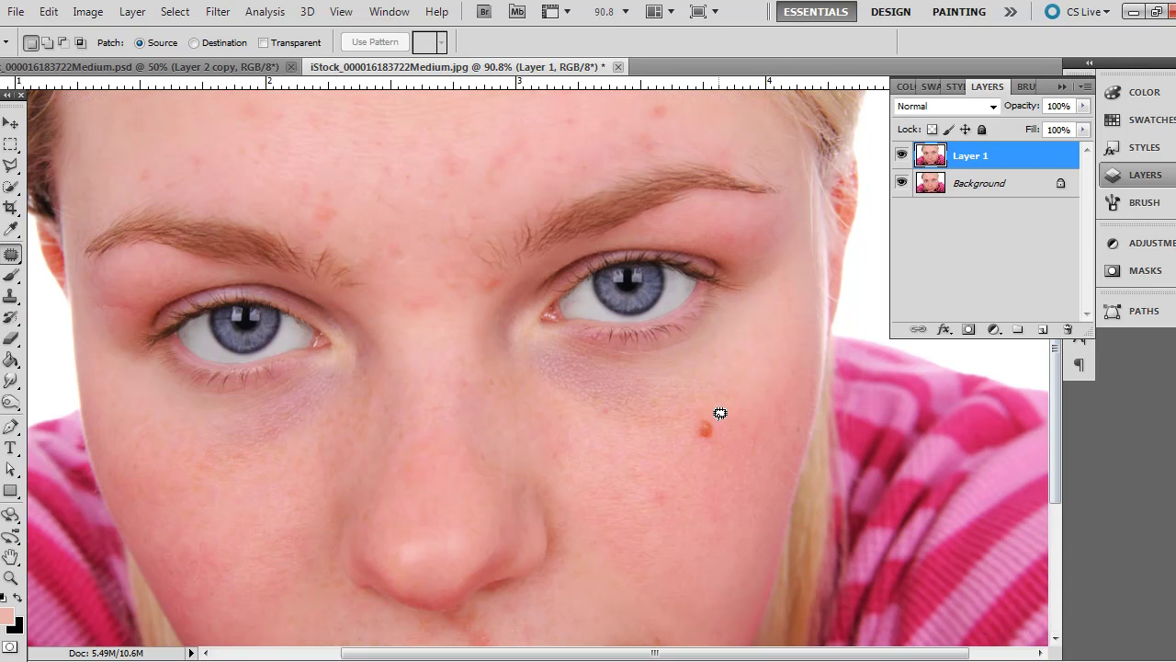
pyautogui.moveTo(707, 402)
pyautogui.mouseDown()
pyautogui.moveTo(696, 443)
pyautogui.moveTo(717, 446)
pyautogui.moveTo(713, 404)
pyautogui.moveTo(703, 426)
pyautogui.moveTo(747, 411)
pyautogui.mouseUp()
pyautogui.press('m')
pyautogui.click(742, 393)
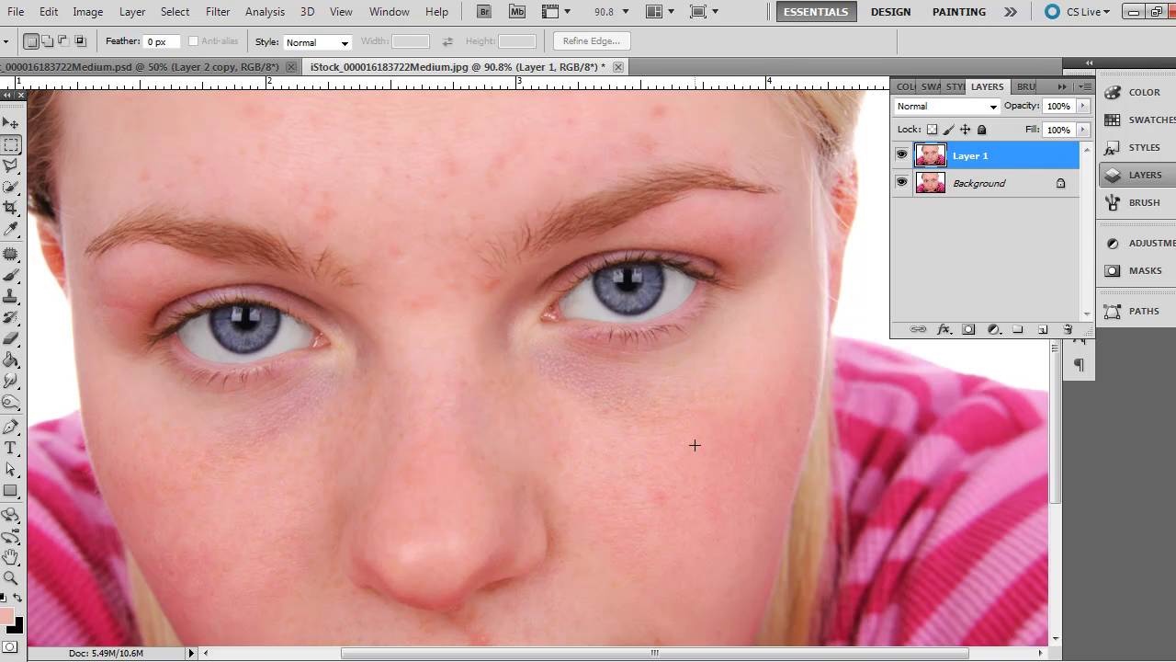
# Patch the small red spot on the cheek and the dark spots along the jaw and chin with clean skin.
pyautogui.moveTo(1058, 458); pyautogui.dragTo(1057, 560)
pyautogui.press('j')
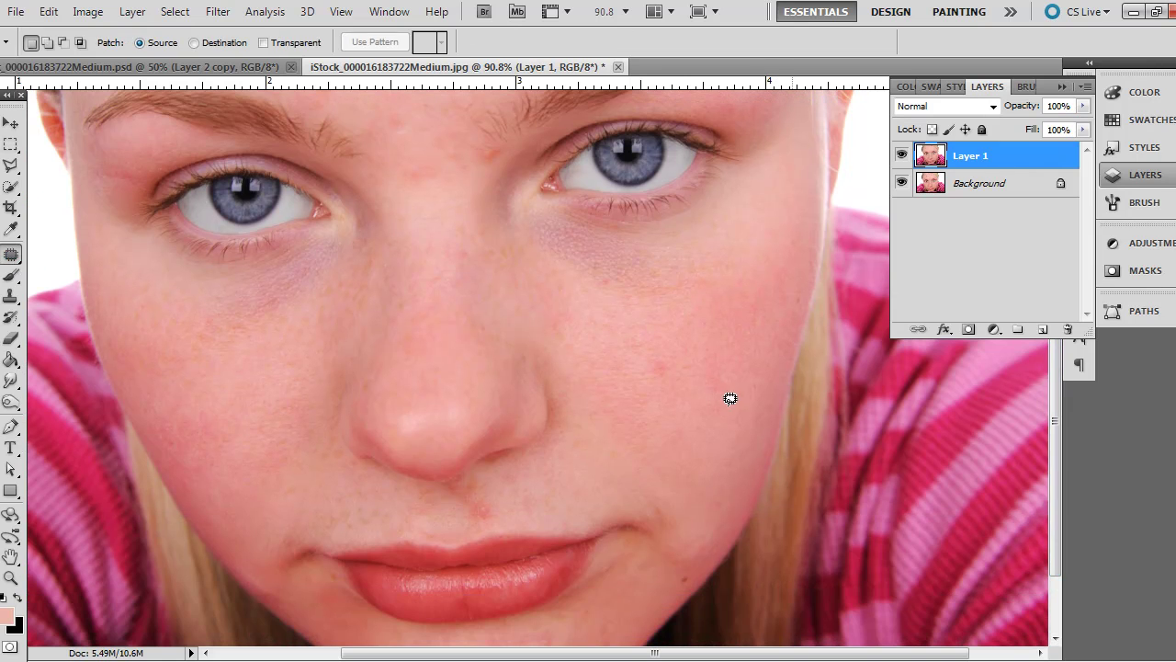
pyautogui.moveTo(662, 342)
pyautogui.mouseDown()
pyautogui.moveTo(642, 371)
pyautogui.moveTo(668, 388)
pyautogui.moveTo(663, 345)
pyautogui.mouseUp()
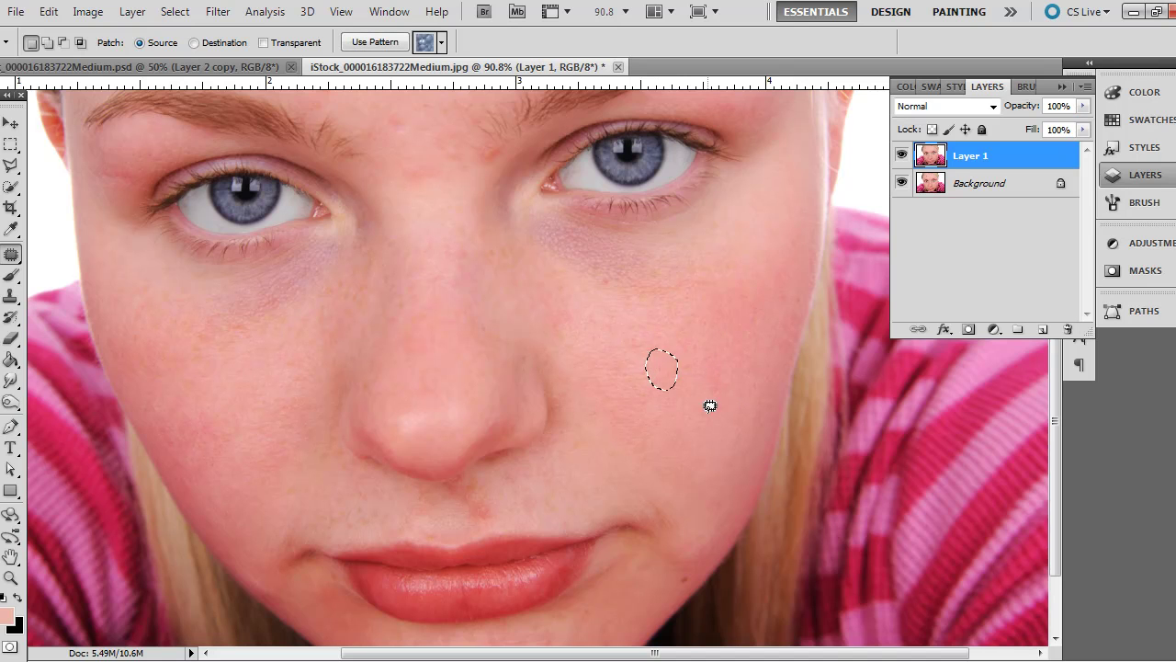
pyautogui.scroll(-3, 1057, 429)
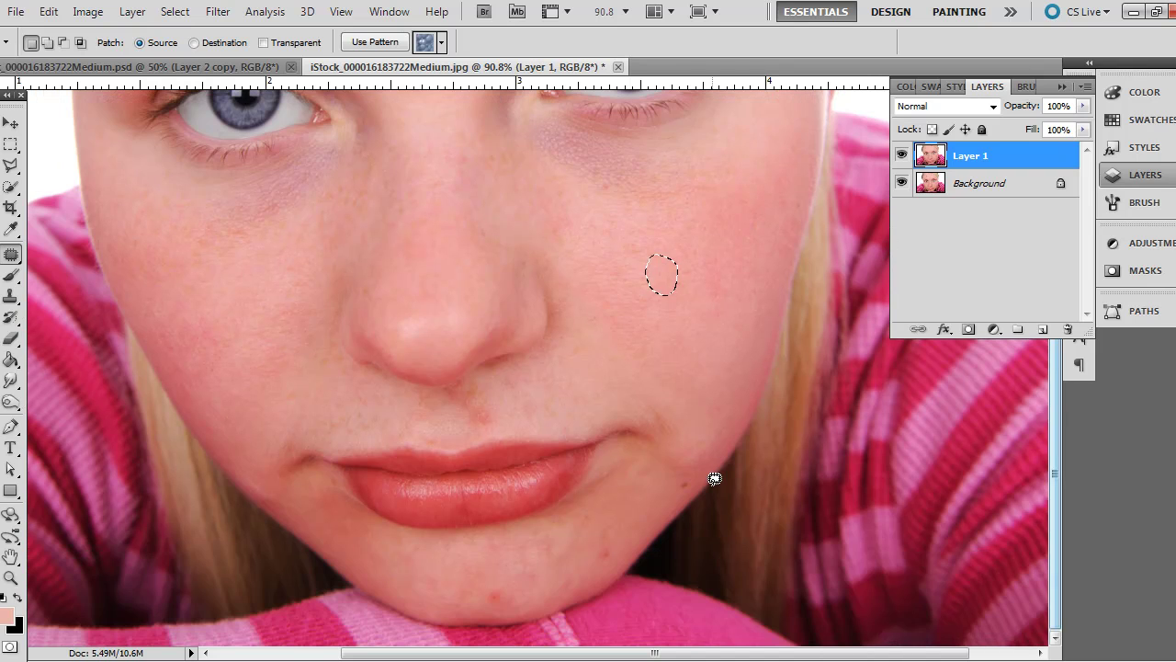
pyautogui.moveTo(678, 472)
pyautogui.mouseDown()
pyautogui.moveTo(698, 467)
pyautogui.moveTo(683, 481)
pyautogui.moveTo(706, 456)
pyautogui.mouseUp()
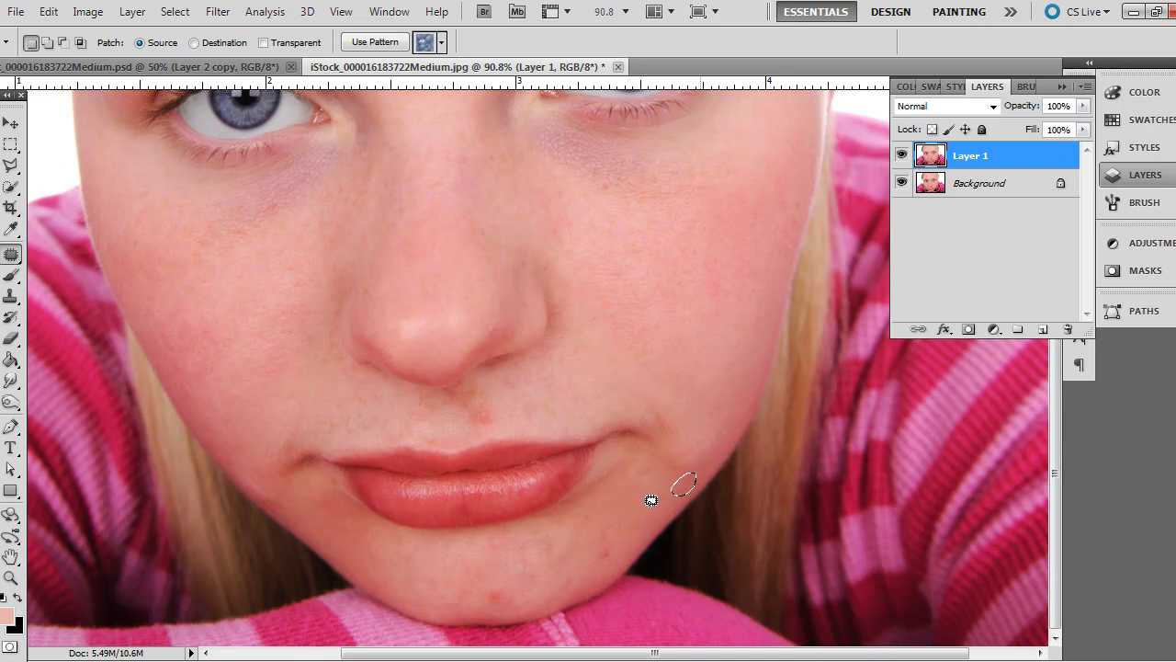
pyautogui.moveTo(609, 524)
pyautogui.mouseDown()
pyautogui.moveTo(604, 552)
pyautogui.moveTo(612, 525)
pyautogui.moveTo(629, 535)
pyautogui.moveTo(603, 544)
pyautogui.mouseUp()
# Patch the forehead blemishes near the hairline and above the eyebrow with clean skin, and clear the selection.
pyautogui.moveTo(1053, 514); pyautogui.dragTo(1038, 286)
pyautogui.moveTo(310, 107)
pyautogui.mouseDown()
pyautogui.moveTo(336, 125)
pyautogui.moveTo(347, 92)
pyautogui.moveTo(310, 99)
pyautogui.mouseUp()
pyautogui.moveTo(332, 121); pyautogui.dragTo(286, 130)
pyautogui.moveTo(293, 179)
pyautogui.mouseDown()
pyautogui.moveTo(318, 207)
pyautogui.moveTo(342, 181)
pyautogui.moveTo(312, 173)
pyautogui.moveTo(315, 193)
pyautogui.moveTo(267, 200)
pyautogui.mouseUp()
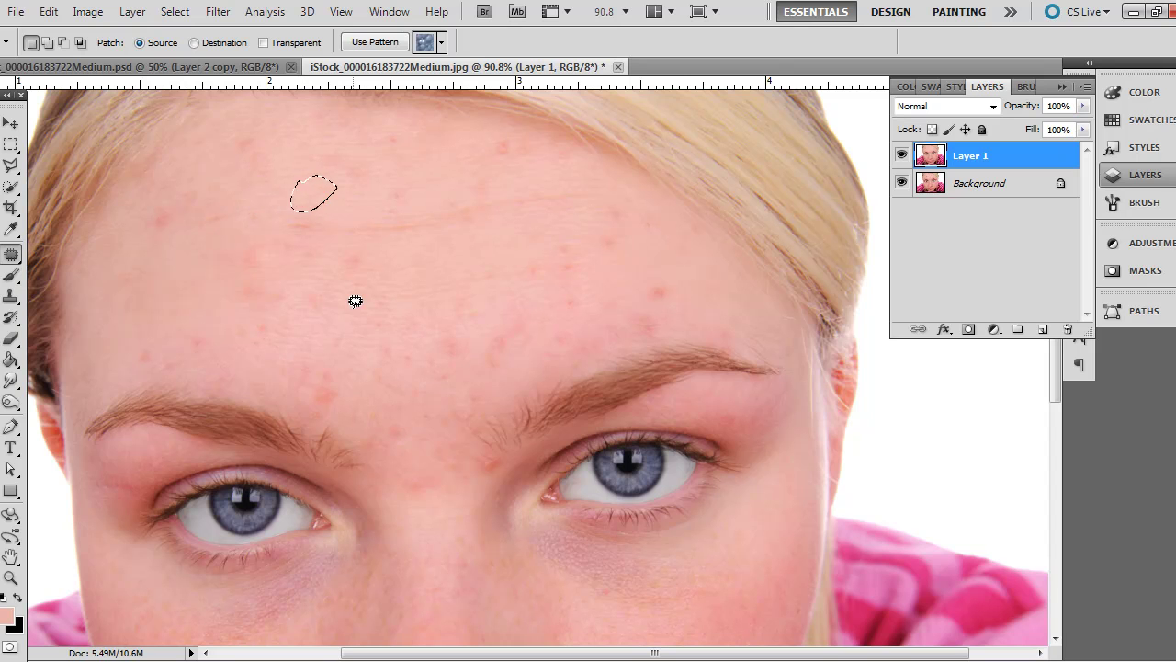
pyautogui.moveTo(648, 294)
pyautogui.mouseDown()
pyautogui.moveTo(601, 282)
pyautogui.moveTo(491, 327)
pyautogui.moveTo(473, 354)
pyautogui.moveTo(625, 337)
pyautogui.moveTo(691, 316)
pyautogui.moveTo(646, 287)
pyautogui.mouseUp()
pyautogui.moveTo(609, 324); pyautogui.dragTo(508, 233)
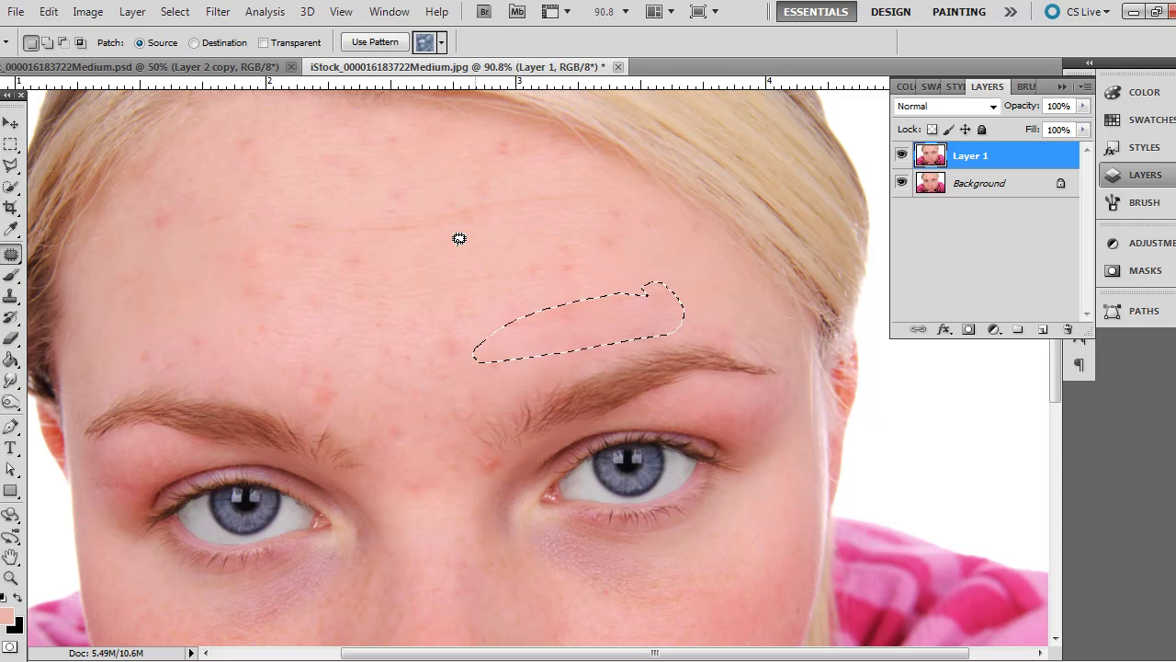
pyautogui.click(11, 145)
pyautogui.click(386, 260)
# Compare the whole retouched JPG with the layered PSD version, checking the PSD's Layer 1 copy.
pyautogui.hotkey('ctrl', '-')
pyautogui.hotkey('ctrl', '-')
pyautogui.hotkey('ctrl', '-')
pyautogui.hotkey('ctrl', '+')
pyautogui.hotkey('ctrl', 'Tab')
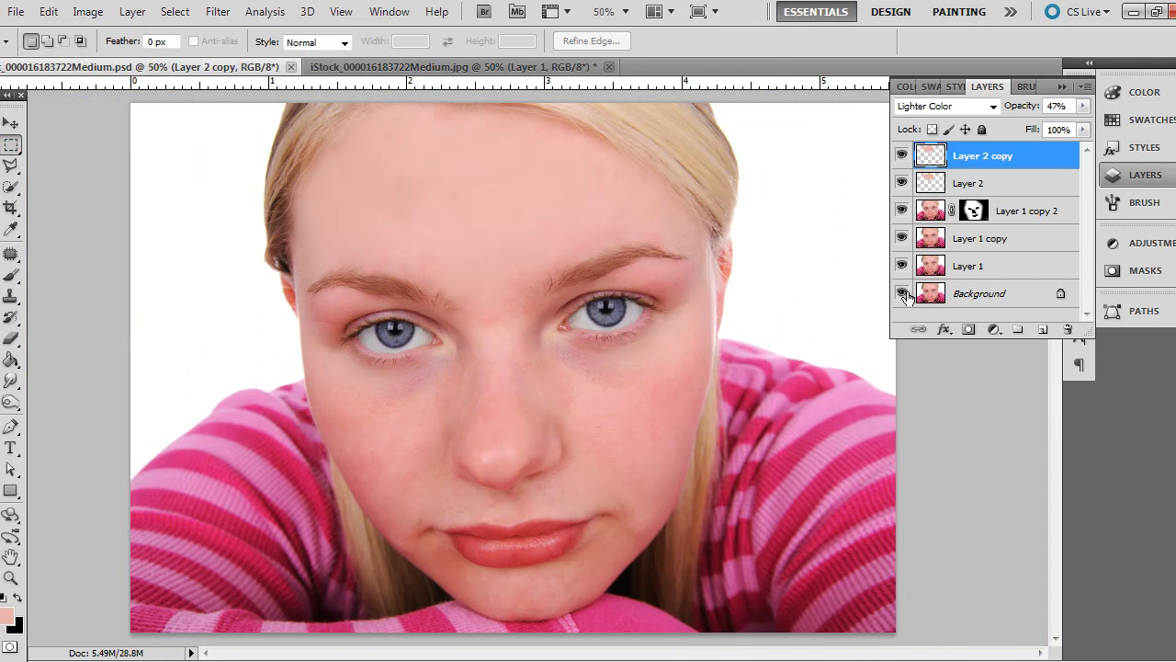
pyautogui.click(901, 238)
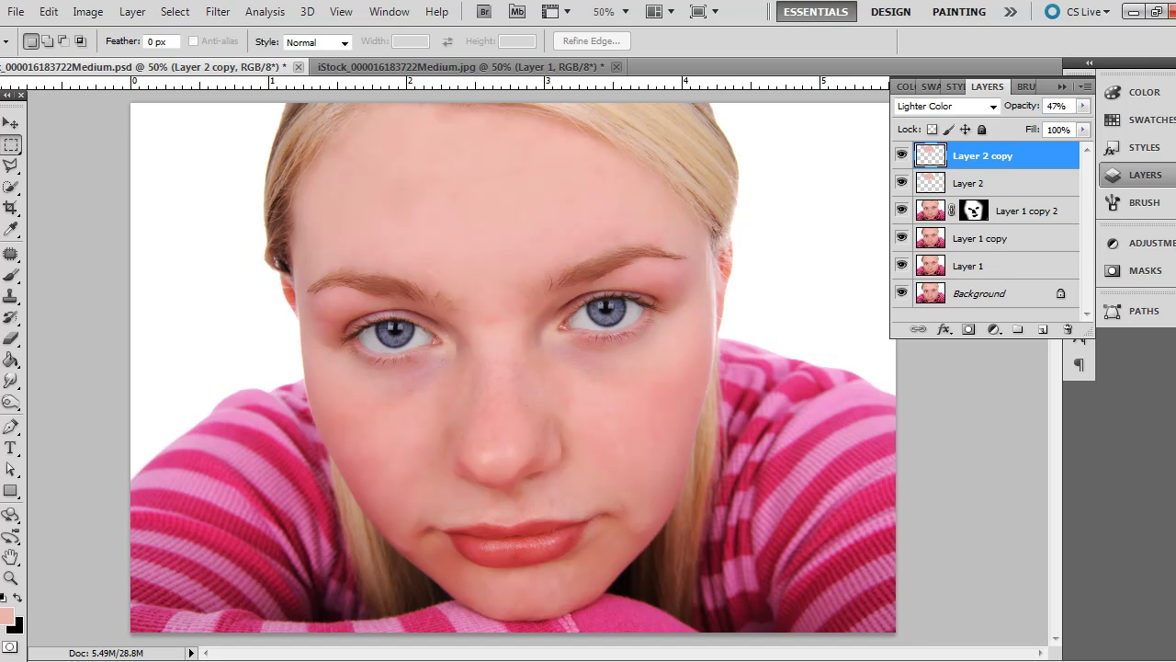
pyautogui.click(442, 66)
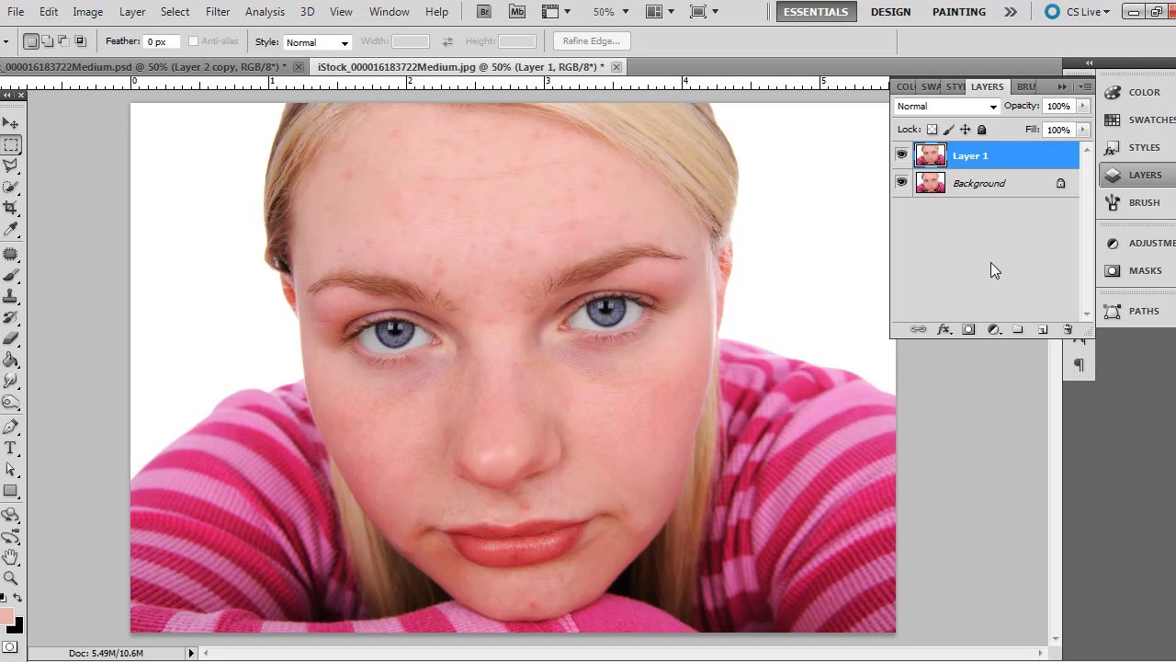
# Duplicate Layer 1 and smooth the skin on the copy with a Surface Blur of small radius and low threshold.
pyautogui.hotkey('ctrl', 'j')
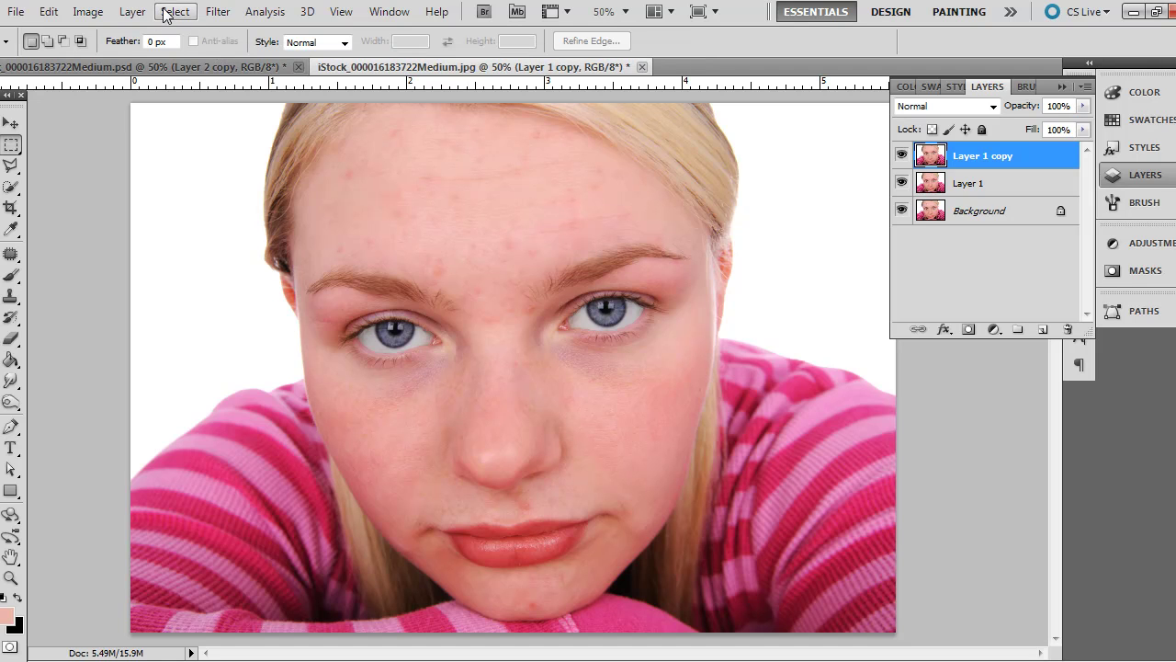
pyautogui.click(218, 12)
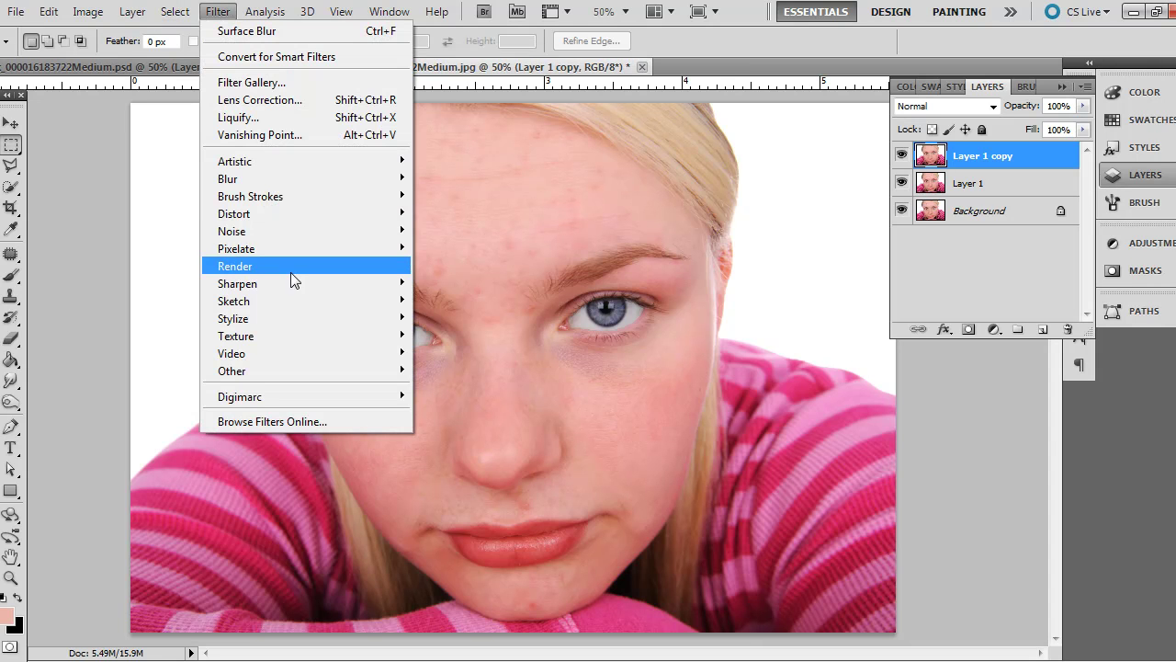
pyautogui.moveTo(359, 182)
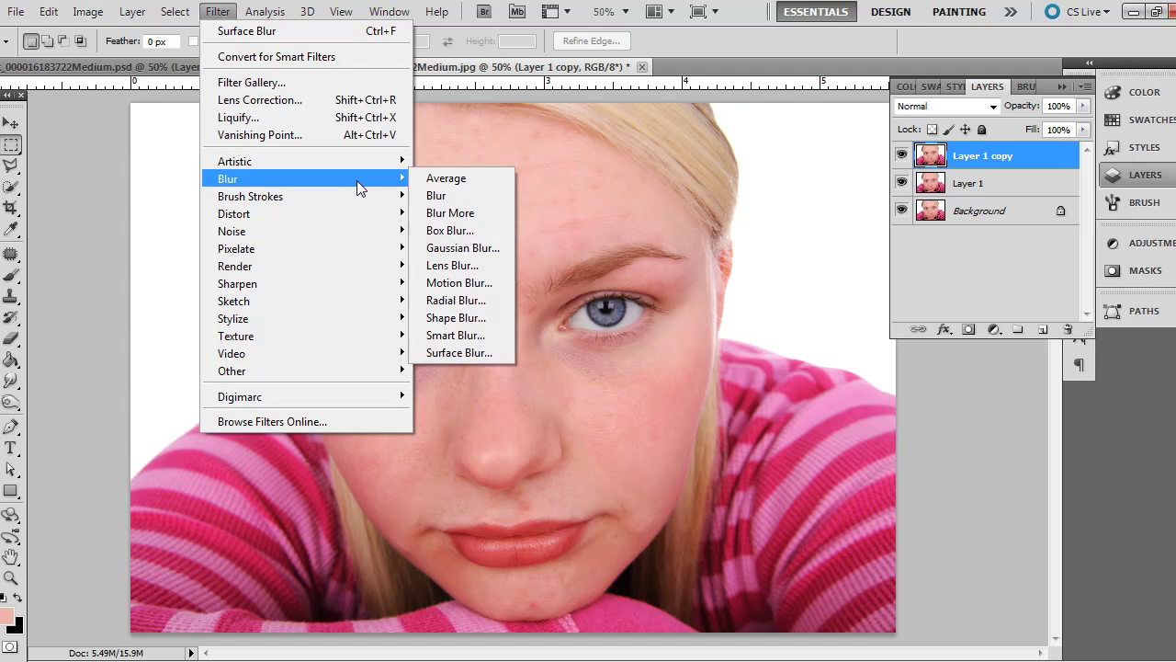
pyautogui.click(447, 355)
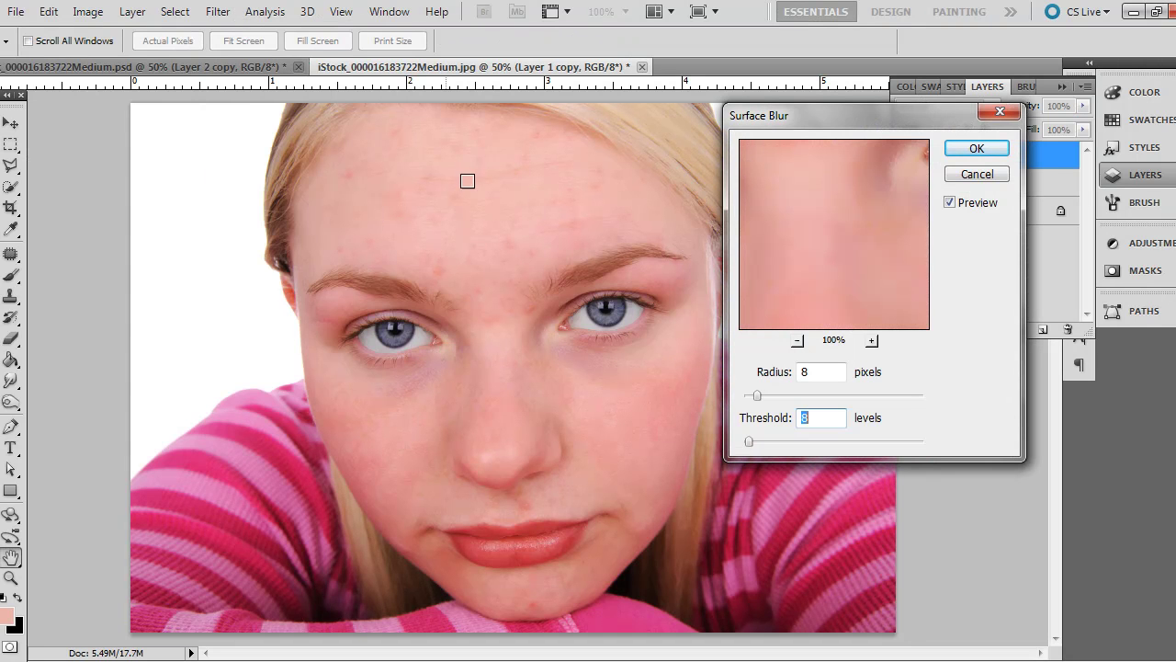
pyautogui.moveTo(759, 395); pyautogui.dragTo(764, 396)
pyautogui.moveTo(748, 441); pyautogui.dragTo(745, 438)
pyautogui.moveTo(764, 395); pyautogui.dragTo(758, 397)
pyautogui.moveTo(746, 441); pyautogui.dragTo(749, 445)
pyautogui.moveTo(749, 442); pyautogui.dragTo(754, 444)
pyautogui.click(977, 149)
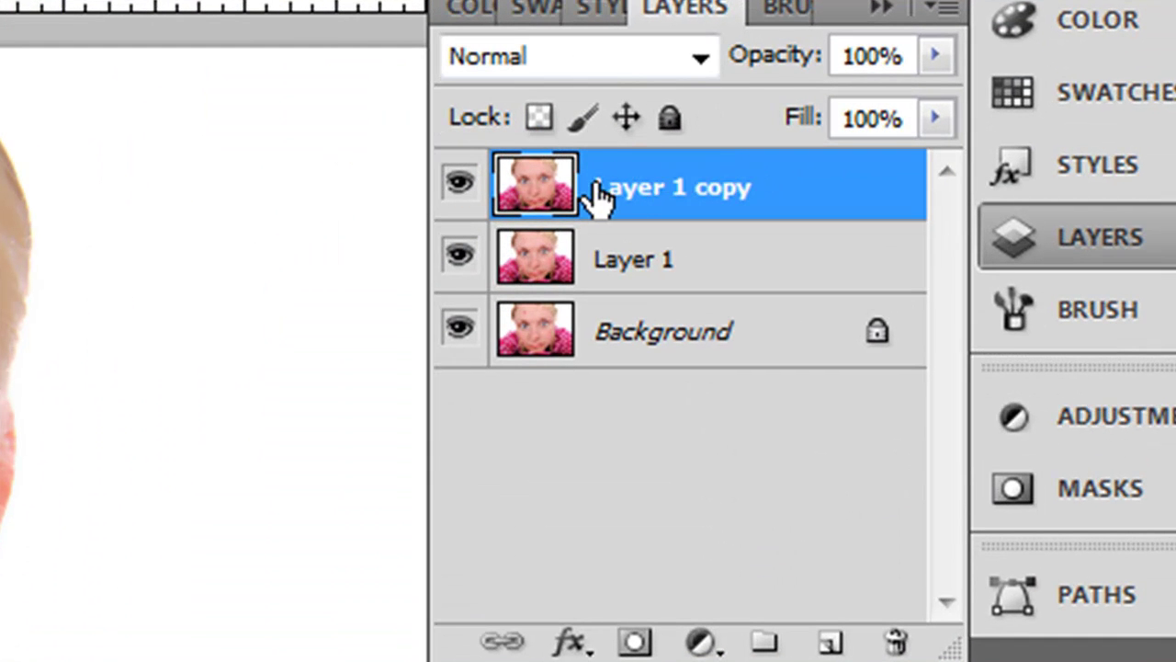
# Add a layer mask to Layer 1 copy and mask the blur off both eyes with a soft 175 px black brush.
pyautogui.click(634, 643)
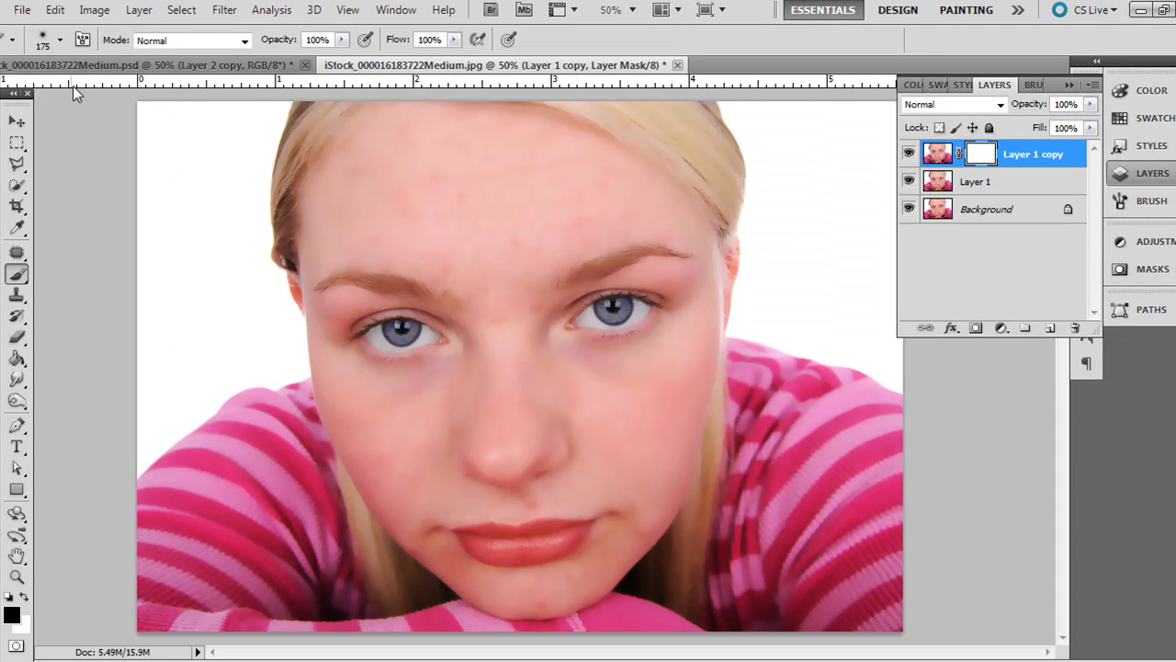
pyautogui.click(60, 41)
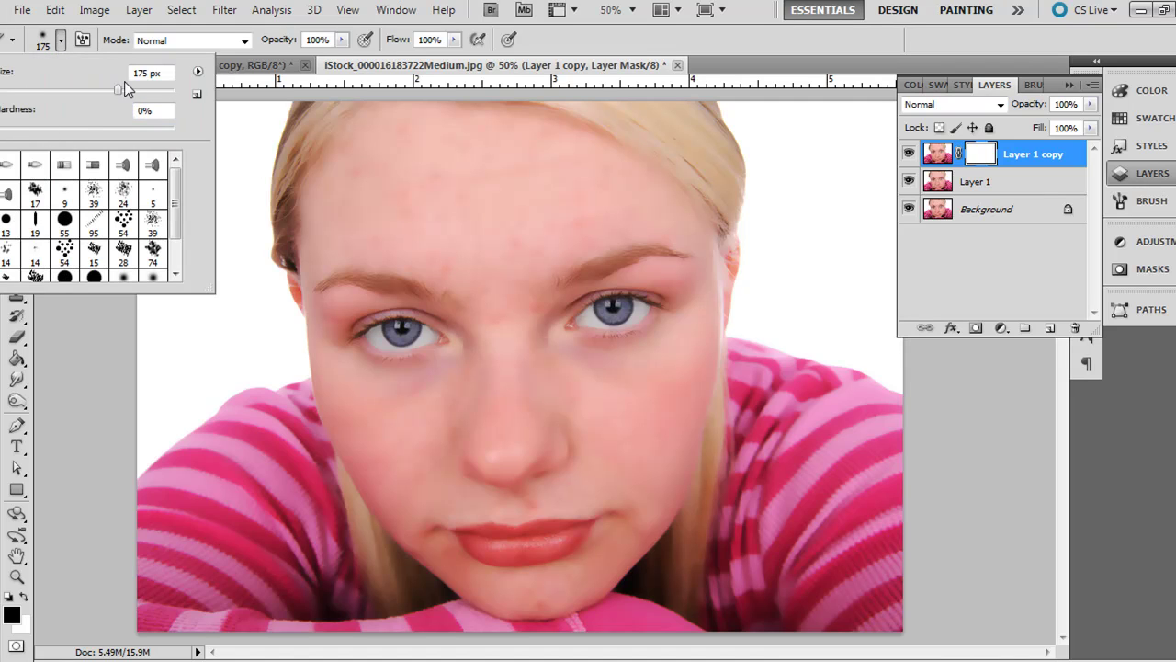
pyautogui.click(60, 40)
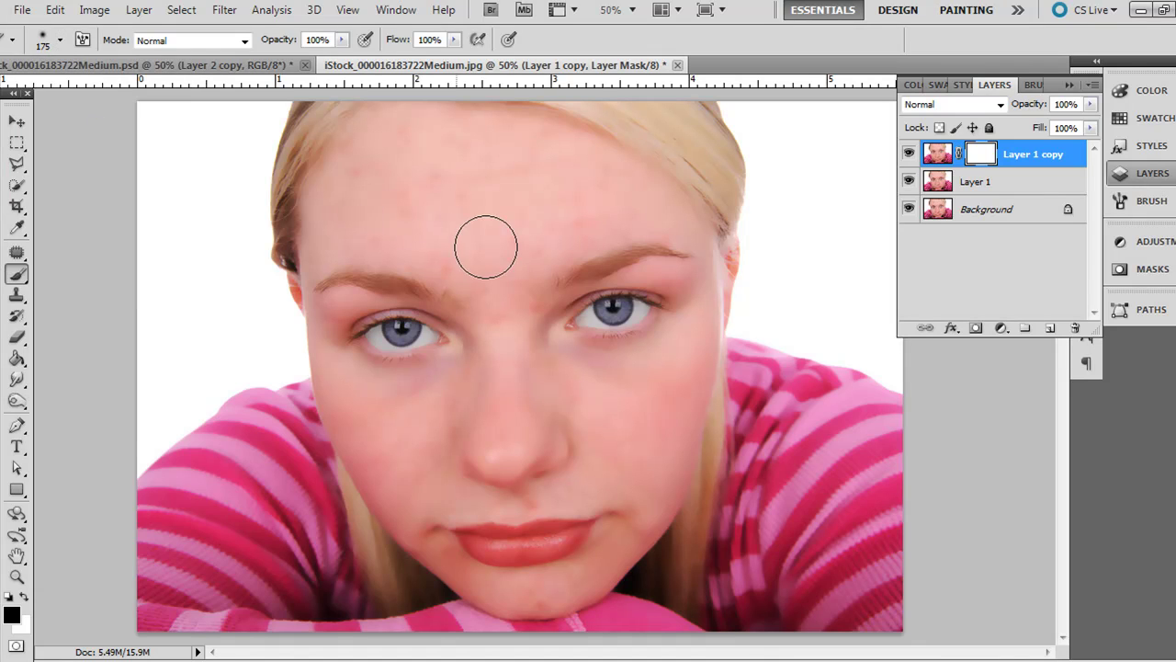
pyautogui.click(425, 338)
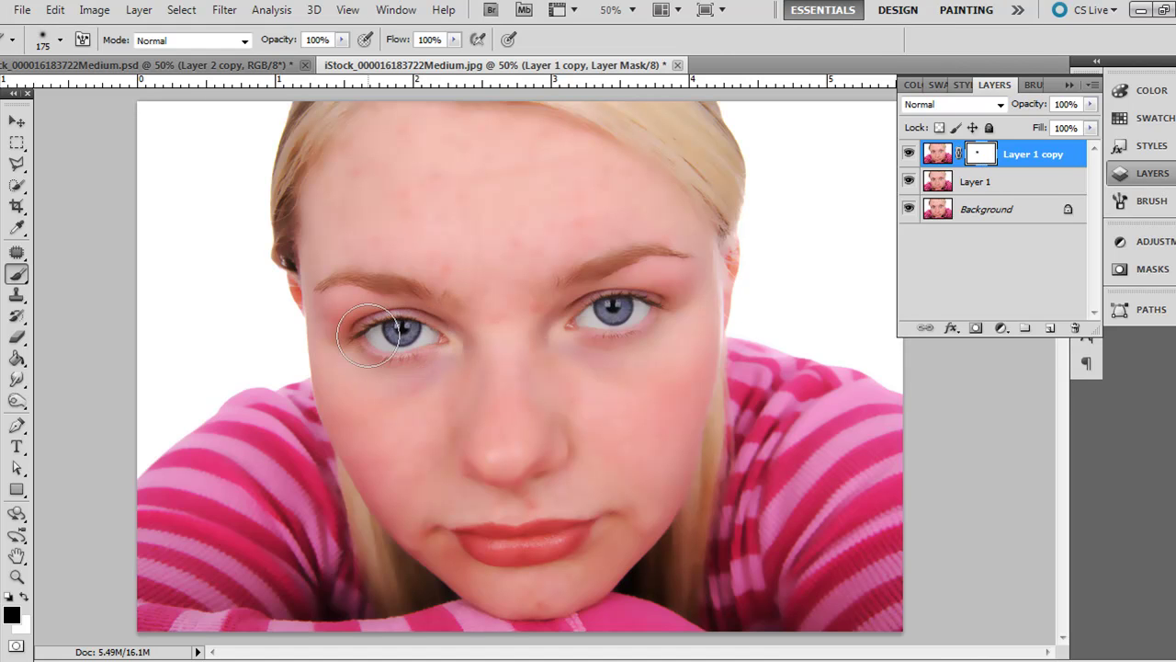
pyautogui.moveTo(602, 317)
pyautogui.mouseDown()
pyautogui.moveTo(644, 310)
pyautogui.moveTo(613, 311)
pyautogui.moveTo(624, 317)
pyautogui.mouseUp()
# Mask the blur off both eyebrows with a 100 px brush.
pyautogui.press('[')
pyautogui.press('[')
pyautogui.press('[')
pyautogui.moveTo(588, 274)
pyautogui.mouseDown()
pyautogui.moveTo(638, 255)
pyautogui.moveTo(671, 266)
pyautogui.mouseUp()
pyautogui.moveTo(407, 295); pyautogui.dragTo(317, 283)
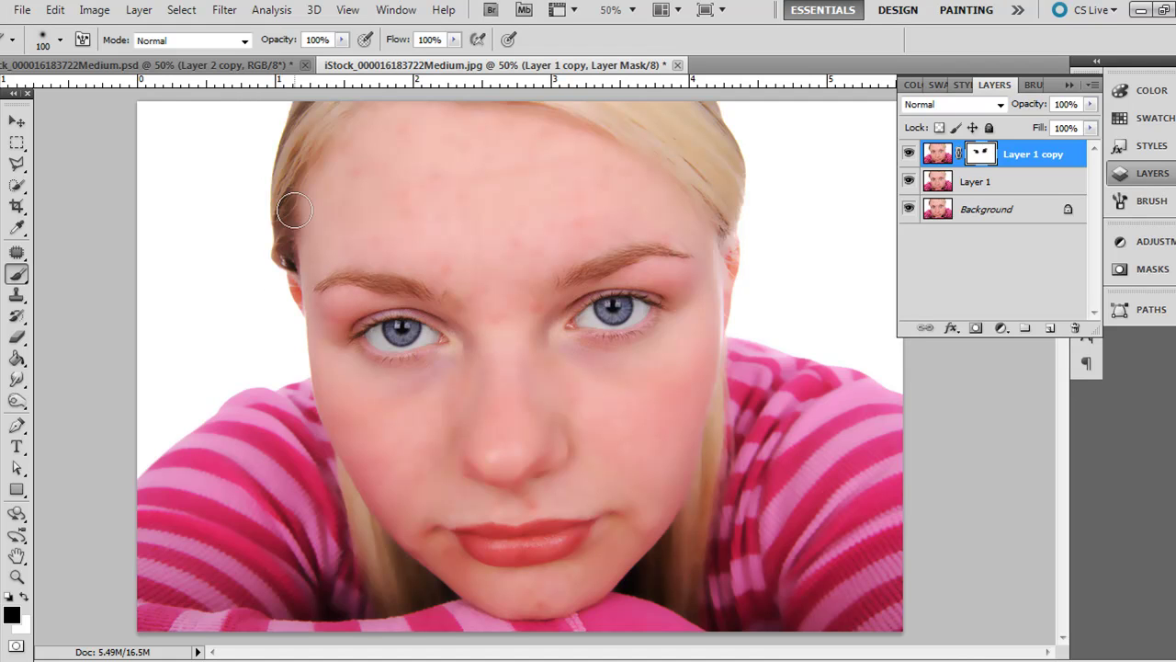
# Mask the blur off the hair, striped sweater and white background with black brushes from 175 px up to 400 px.
pyautogui.press(']')
pyautogui.press(']')
pyautogui.press(']')
pyautogui.moveTo(281, 201)
pyautogui.mouseDown()
pyautogui.moveTo(322, 105)
pyautogui.moveTo(250, 166)
pyautogui.mouseUp()
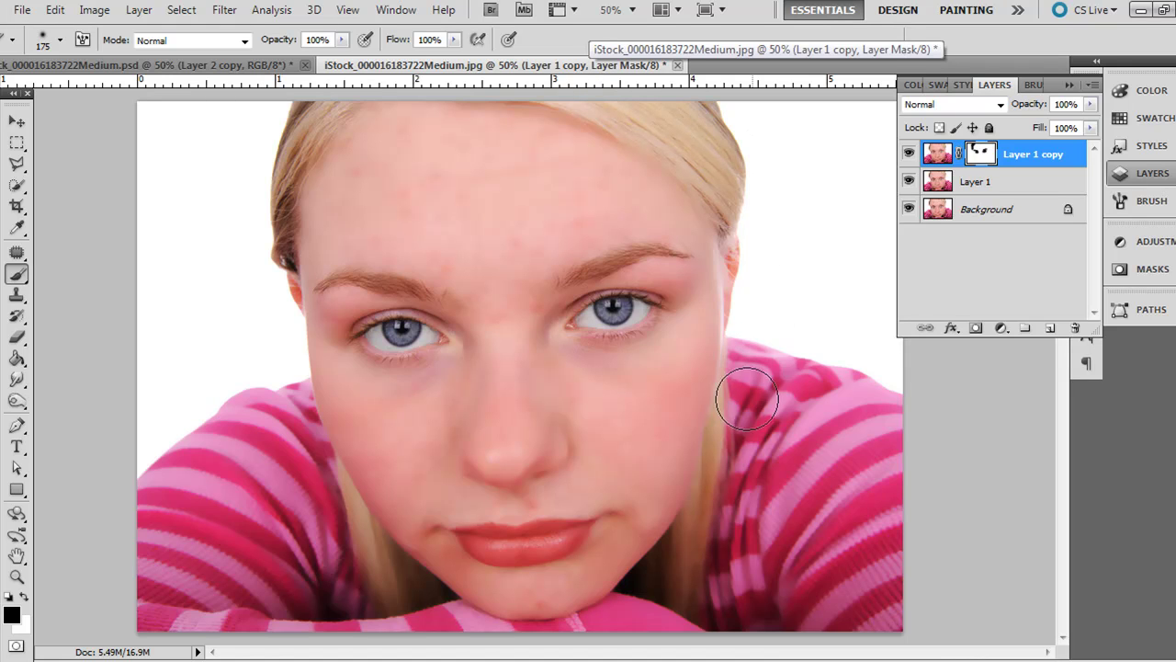
pyautogui.click(859, 601)
pyautogui.press(']')
pyautogui.press(']')
pyautogui.press(']')
pyautogui.press(']')
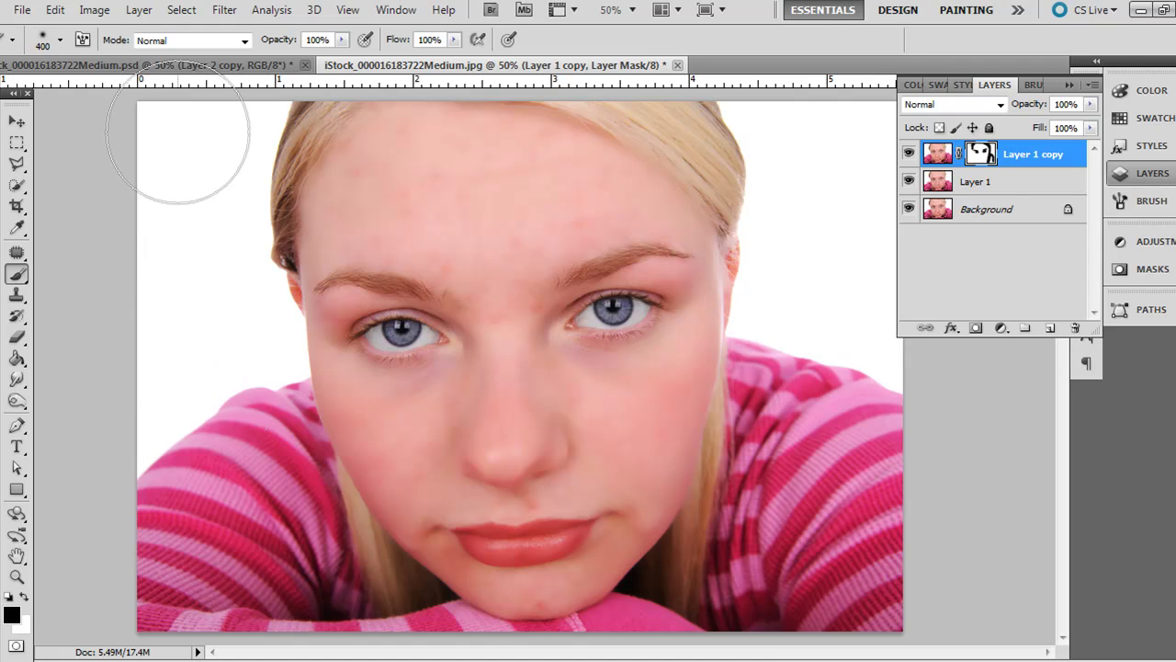
pyautogui.press('[')
pyautogui.press('[')
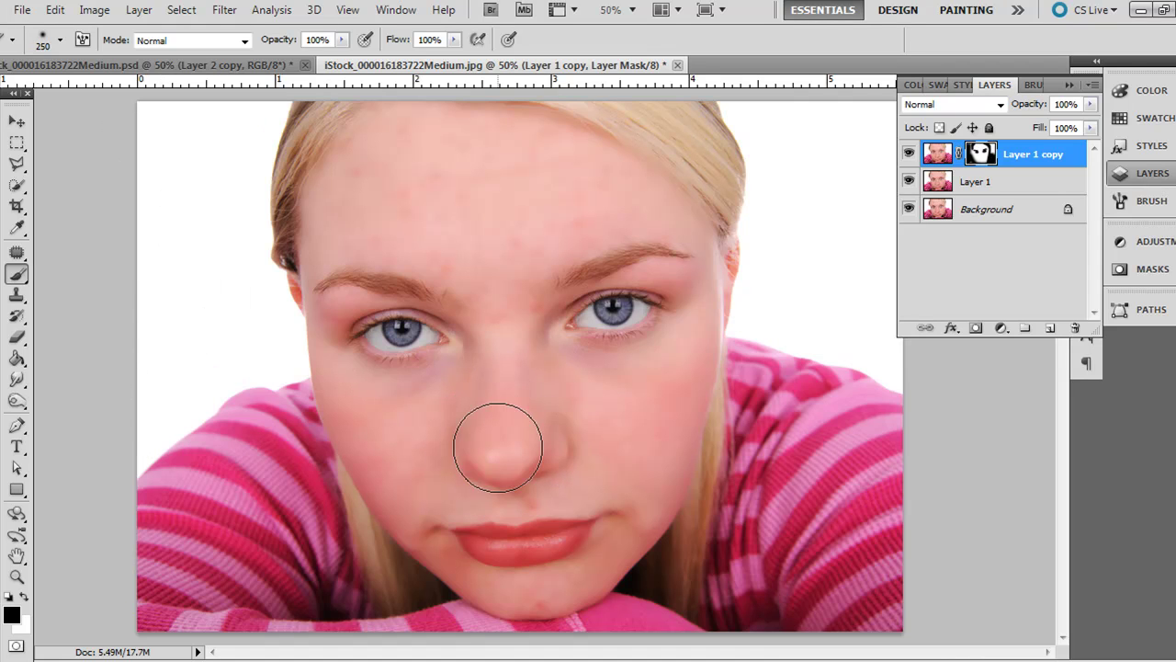
# Mask the blur off the nose and the lips, reducing the brush size for the lips.
pyautogui.press(']')
pyautogui.moveTo(497, 444)
pyautogui.mouseDown()
pyautogui.moveTo(533, 433)
pyautogui.moveTo(502, 371)
pyautogui.moveTo(501, 469)
pyautogui.mouseUp()
pyautogui.press('[')
pyautogui.press('[')
pyautogui.press('[')
pyautogui.press('[')
pyautogui.press('[')
pyautogui.press('[')
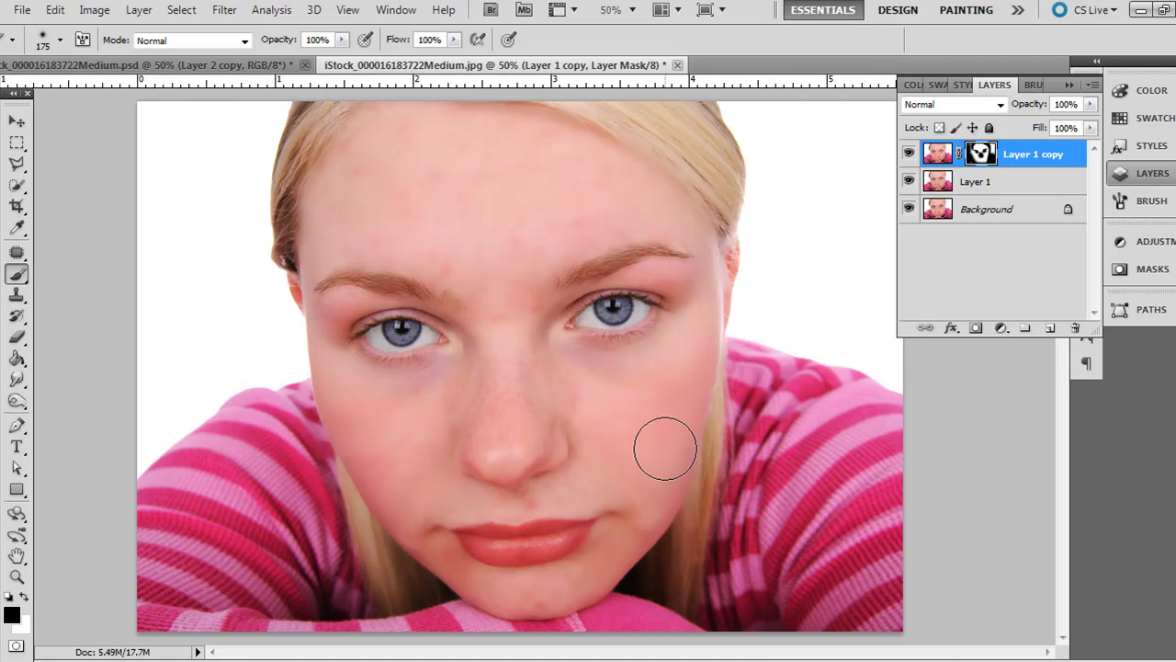
pyautogui.moveTo(570, 537)
pyautogui.mouseDown()
pyautogui.moveTo(499, 539)
pyautogui.moveTo(486, 524)
pyautogui.mouseUp()
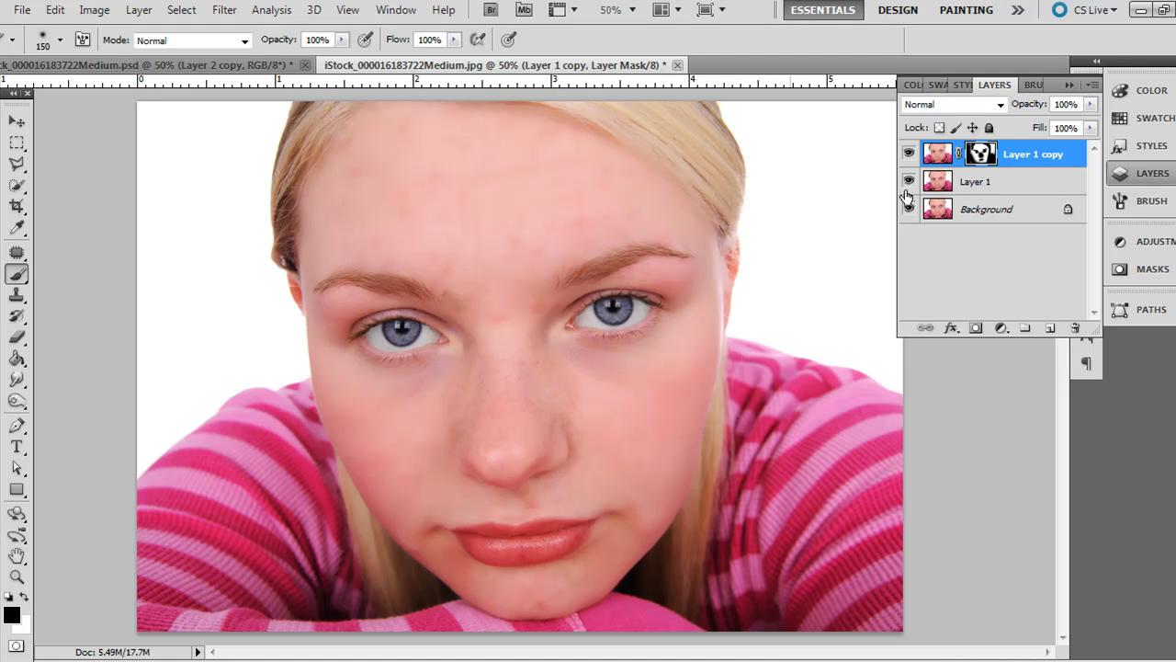
# Soften the forehead skin on Layer 1 copy's image with a 200 px Blur tool at 50% strength.
pyautogui.click(931, 158)
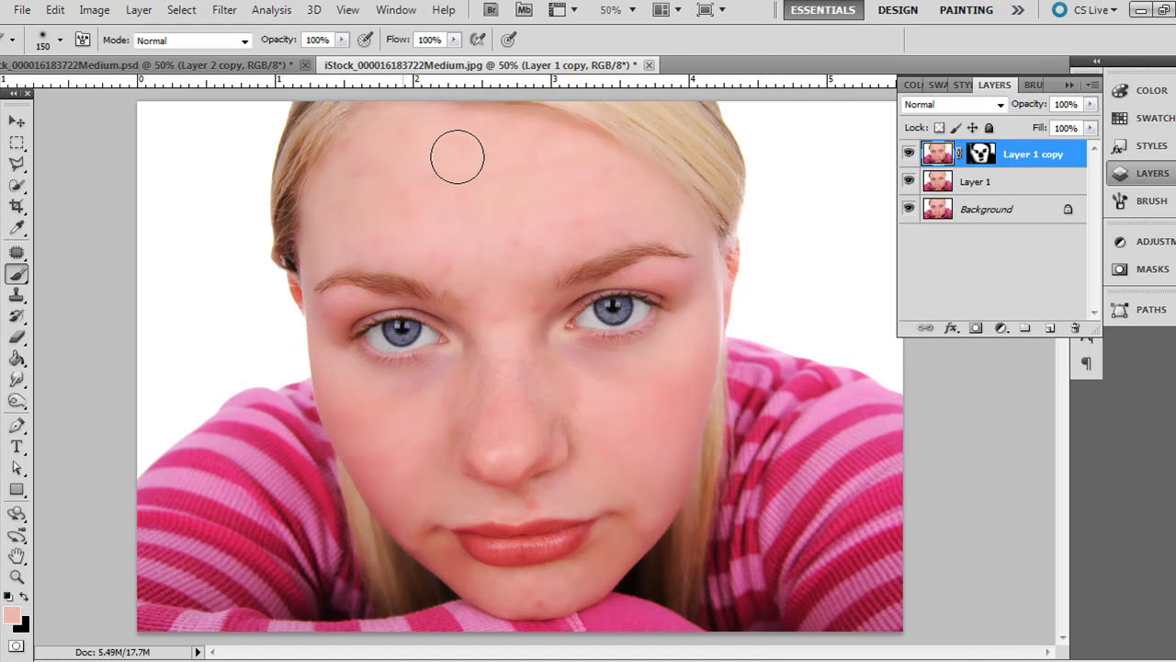
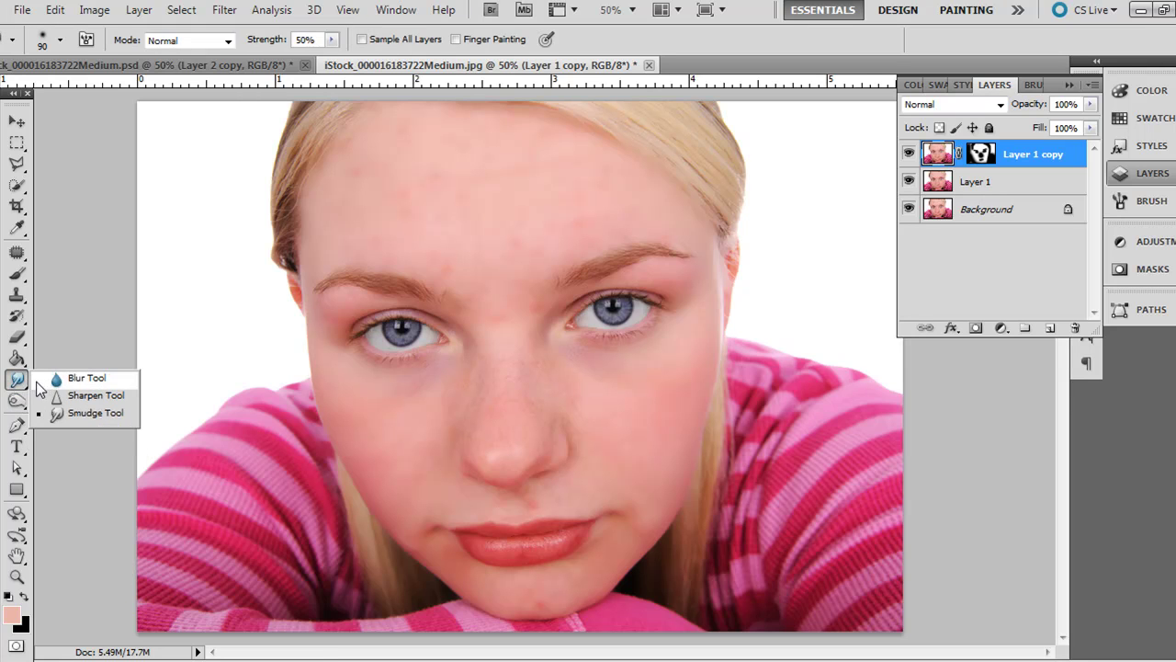
pyautogui.click(67, 384)
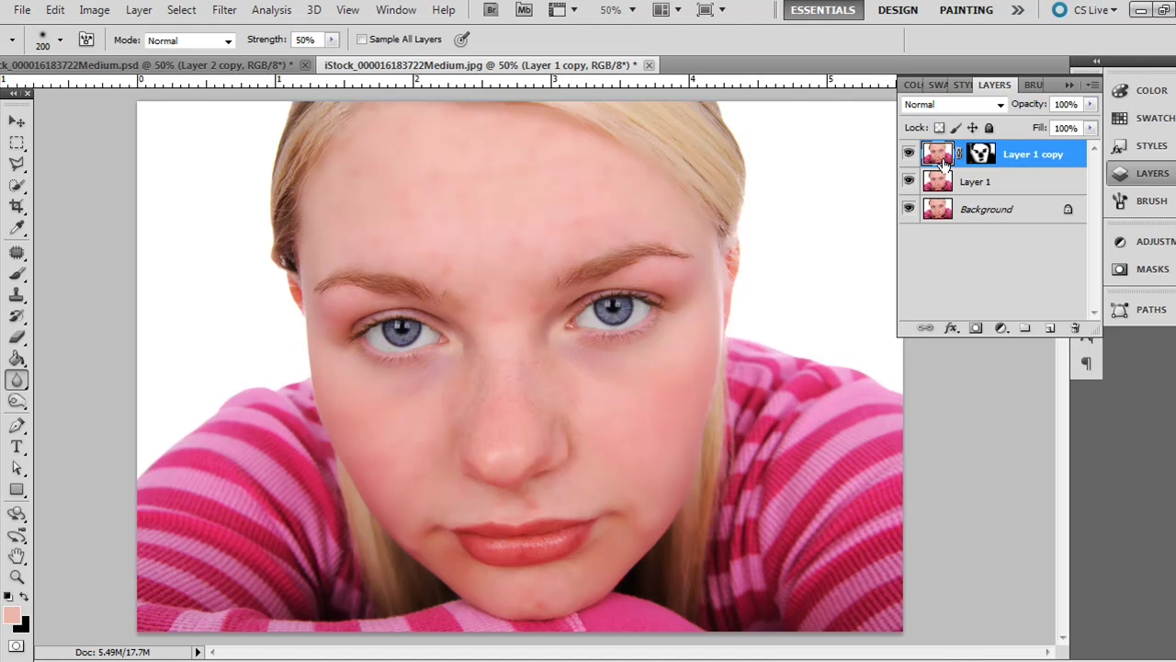
pyautogui.hotkey('ctrl', '\\')
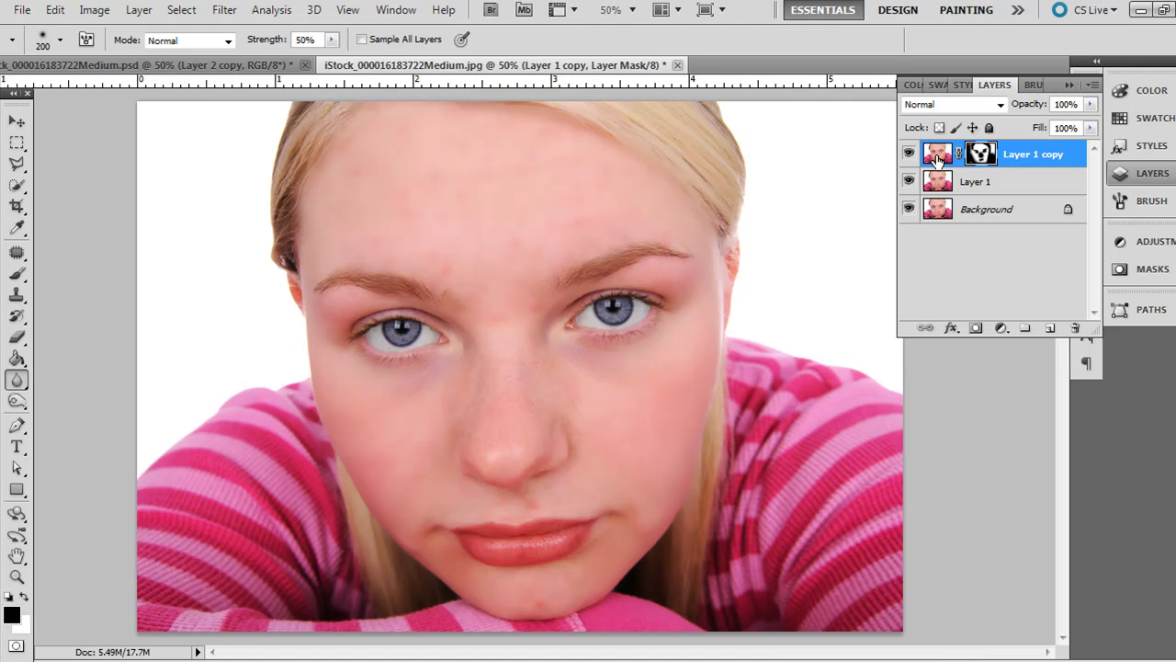
pyautogui.click(936, 158)
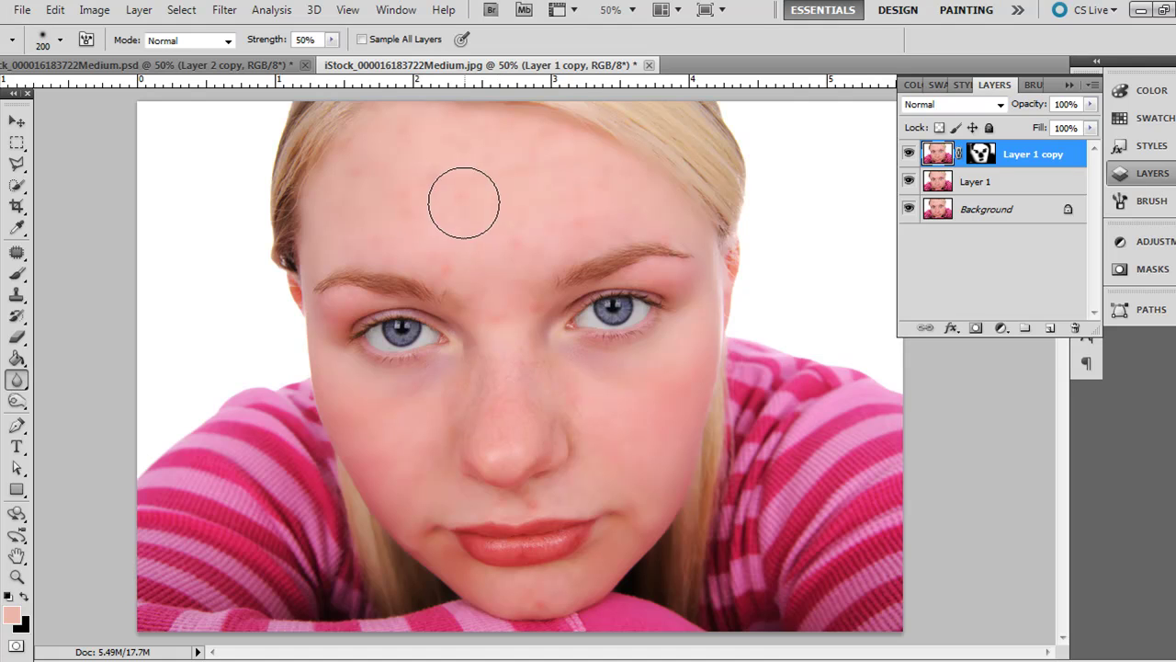
pyautogui.moveTo(508, 225)
pyautogui.mouseDown()
pyautogui.moveTo(558, 222)
pyautogui.moveTo(472, 245)
pyautogui.mouseUp()
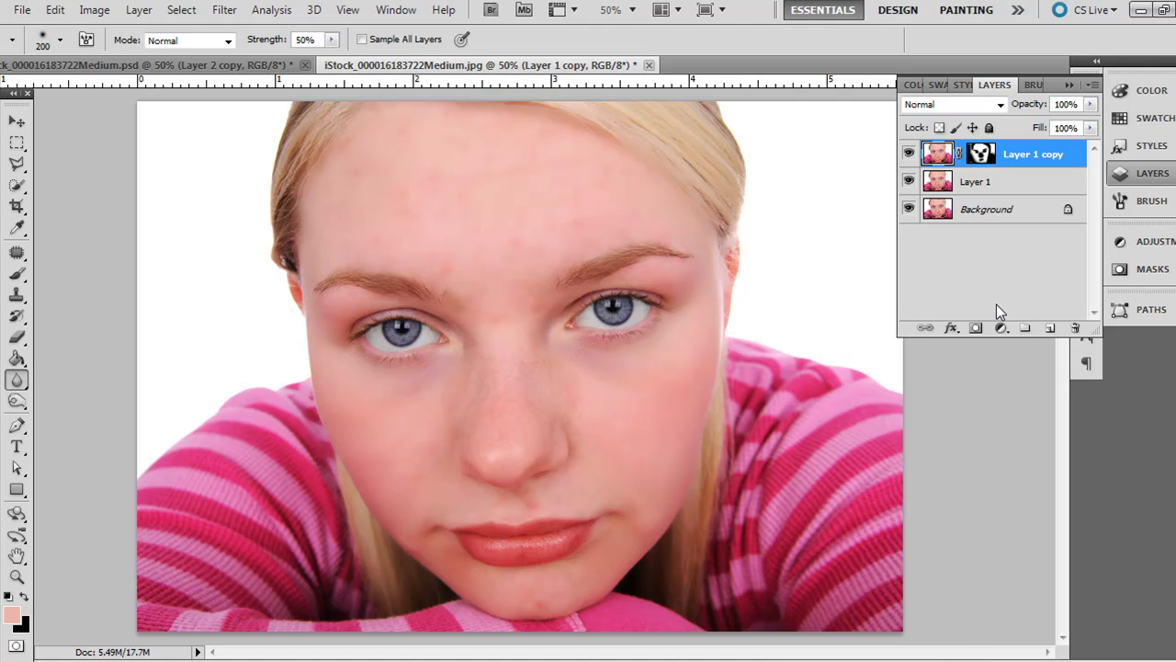
# Create a new layer and paint over the forehead with skin colour sampled from its edge, using a 150 px brush.
pyautogui.click(1051, 329)
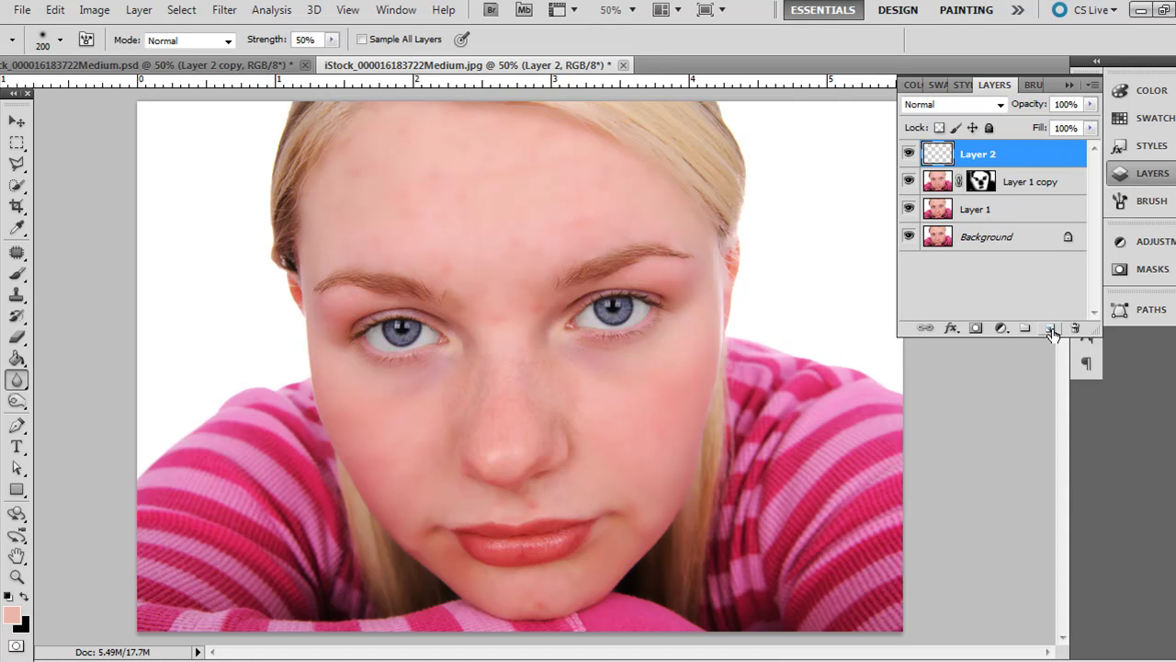
pyautogui.click(17, 228)
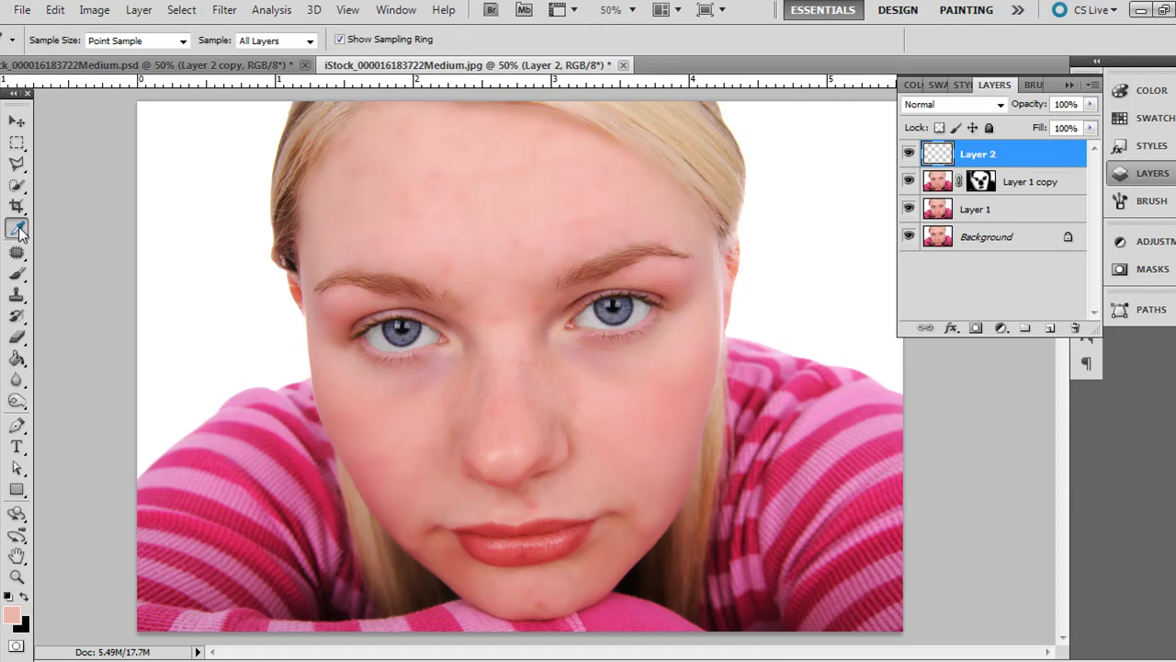
pyautogui.click(939, 186)
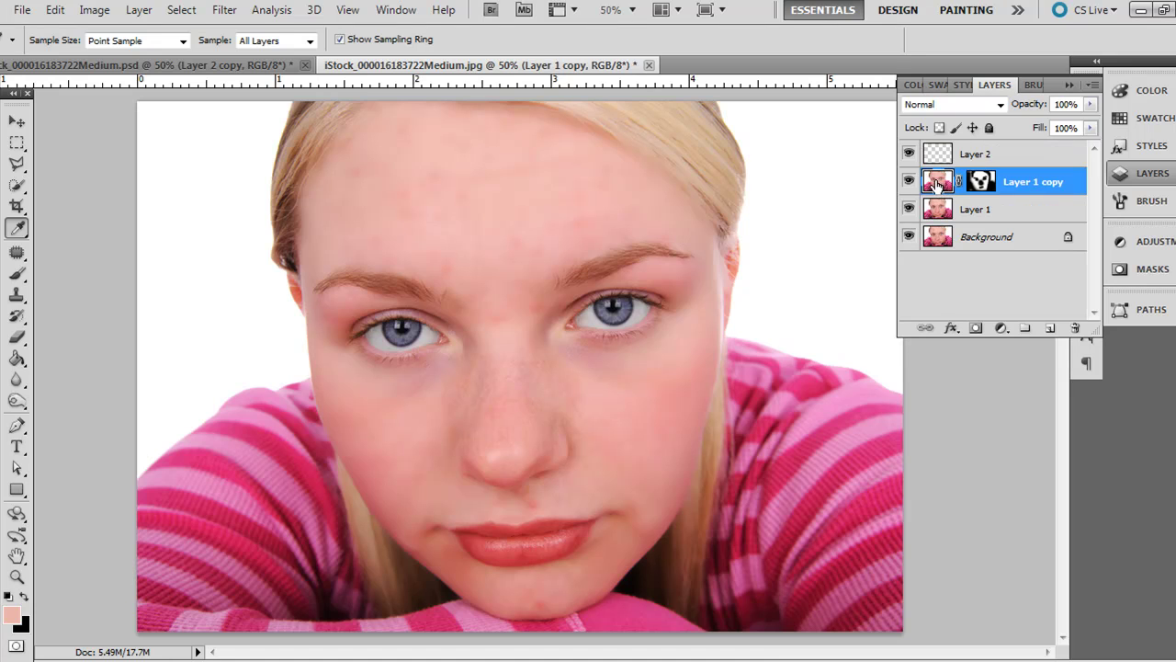
pyautogui.click(343, 227)
pyautogui.click(938, 157)
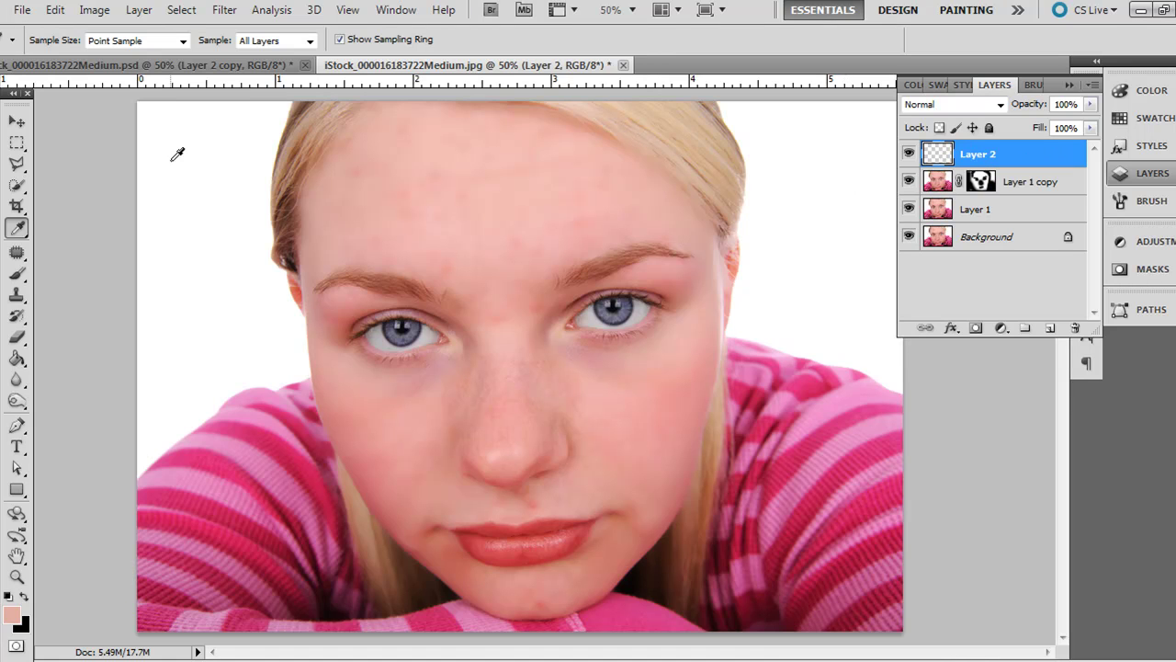
pyautogui.click(17, 274)
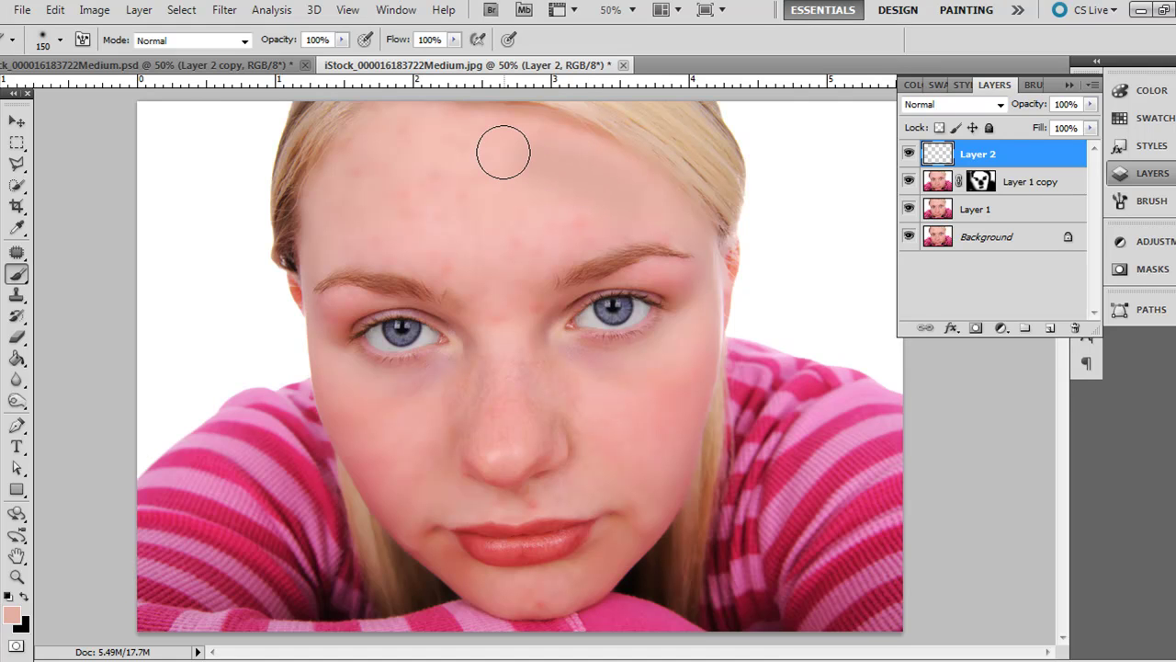
pyautogui.moveTo(504, 152)
pyautogui.mouseDown()
pyautogui.moveTo(395, 153)
pyautogui.moveTo(364, 174)
pyautogui.moveTo(469, 169)
pyautogui.moveTo(577, 200)
pyautogui.moveTo(465, 192)
pyautogui.moveTo(409, 211)
pyautogui.moveTo(435, 226)
pyautogui.moveTo(589, 214)
pyautogui.moveTo(543, 239)
pyautogui.moveTo(442, 256)
pyautogui.moveTo(330, 239)
pyautogui.moveTo(516, 161)
pyautogui.moveTo(580, 148)
pyautogui.moveTo(536, 198)
pyautogui.moveTo(463, 210)
pyautogui.moveTo(499, 185)
pyautogui.moveTo(586, 184)
pyautogui.moveTo(461, 184)
pyautogui.moveTo(515, 192)
pyautogui.mouseUp()
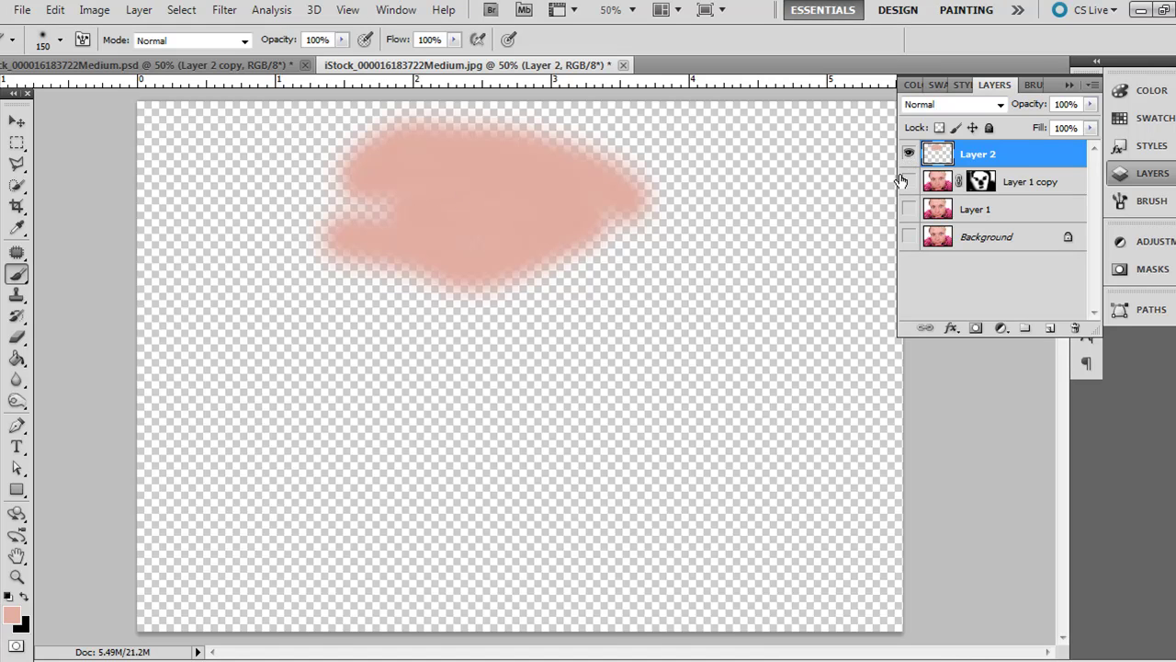
# Set Layer 2's blend mode to Darker Color, and duplicate it with the copy set to Lighter Color.
pyautogui.keyDown('alt'); pyautogui.click(907, 163); pyautogui.keyUp('alt')
pyautogui.click(1001, 107)
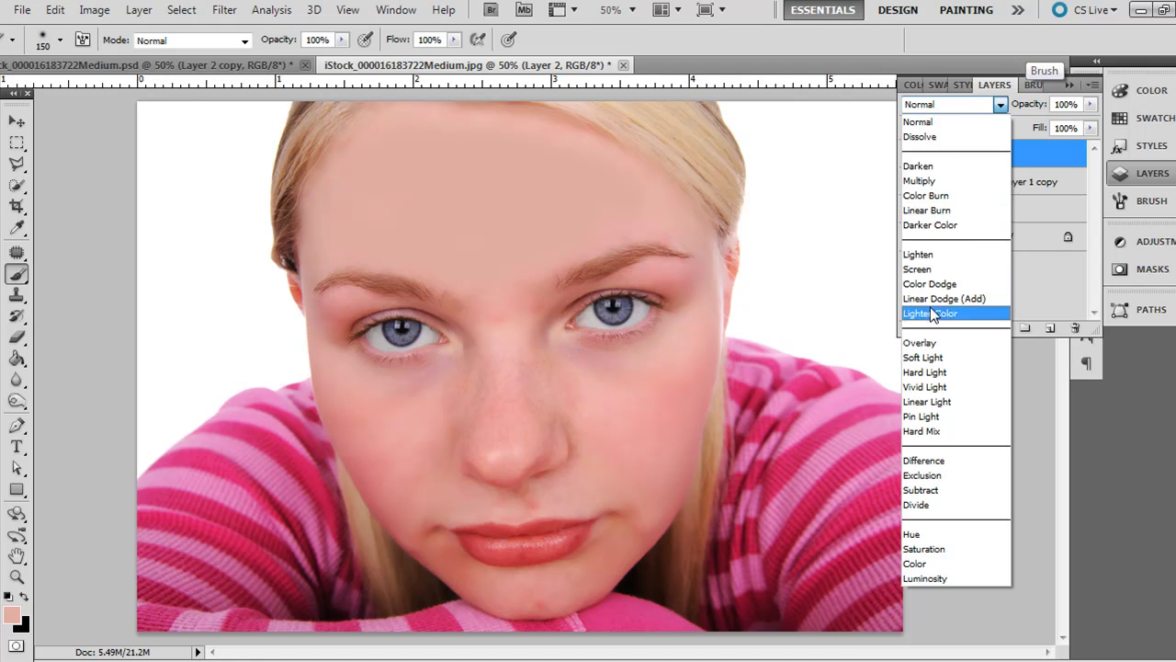
pyautogui.click(951, 230)
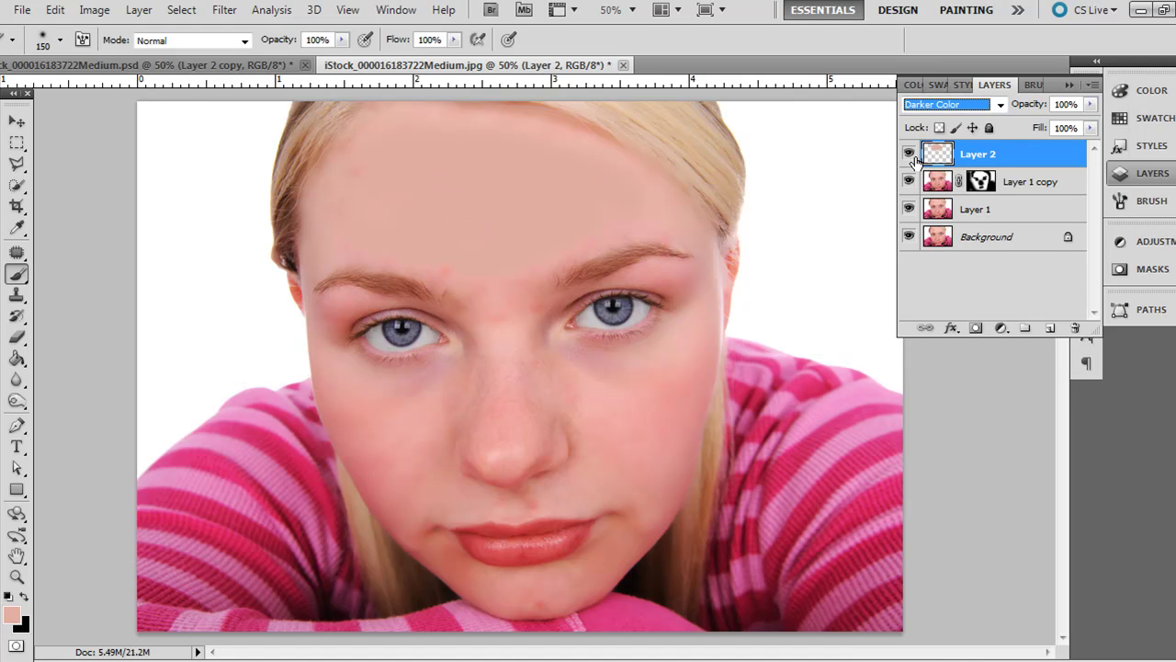
pyautogui.hotkey('ctrl', 'j')
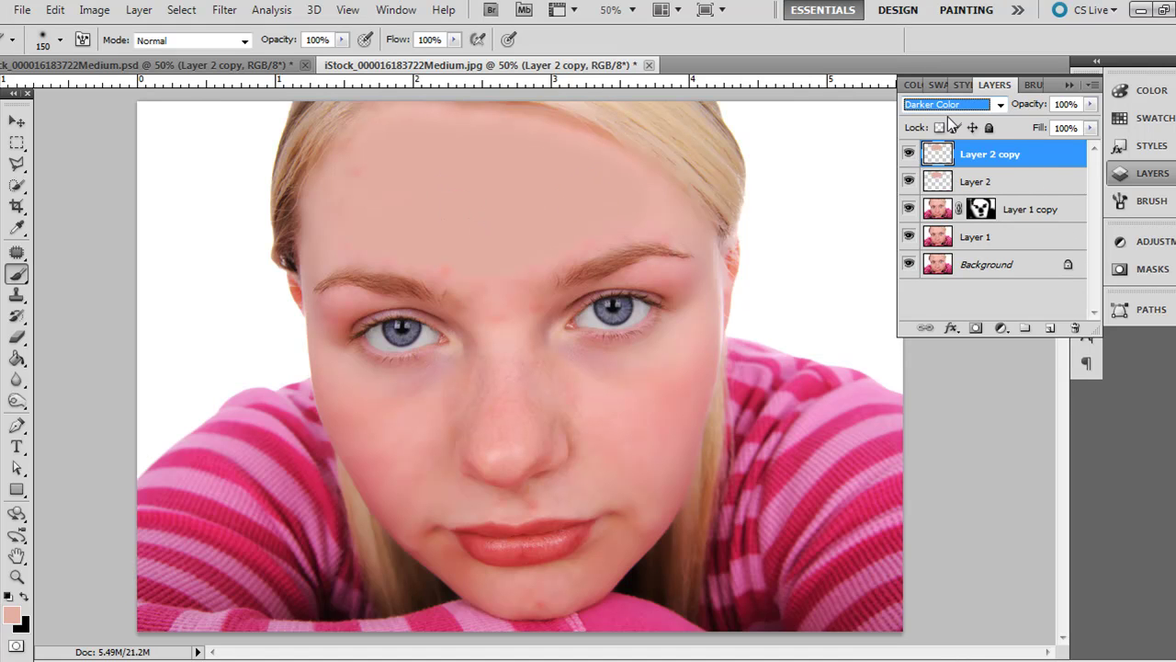
pyautogui.click(964, 112)
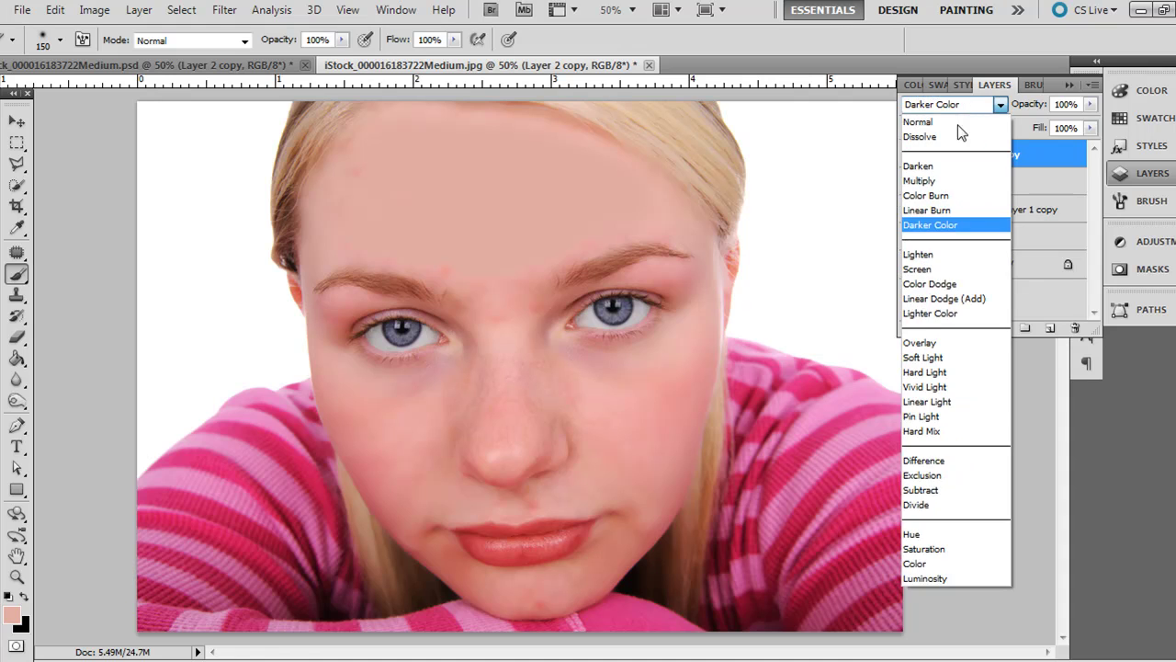
pyautogui.click(937, 317)
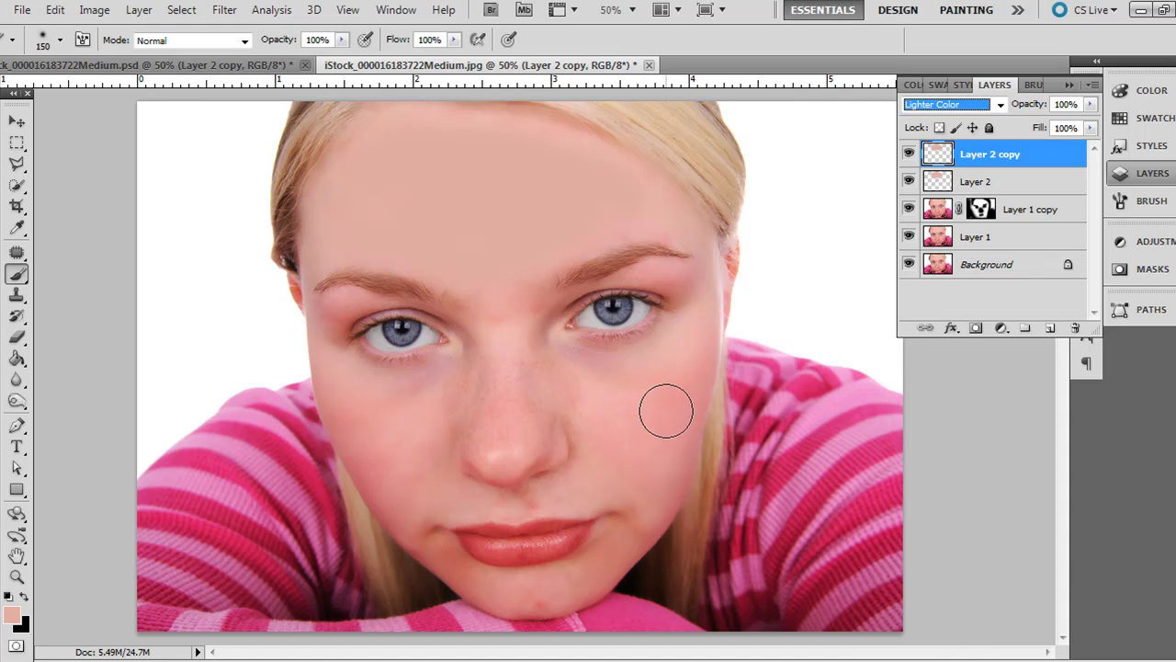
# Try covering the skin above the upper lip with the 150 px brush, and undo the stroke.
pyautogui.click(530, 501)
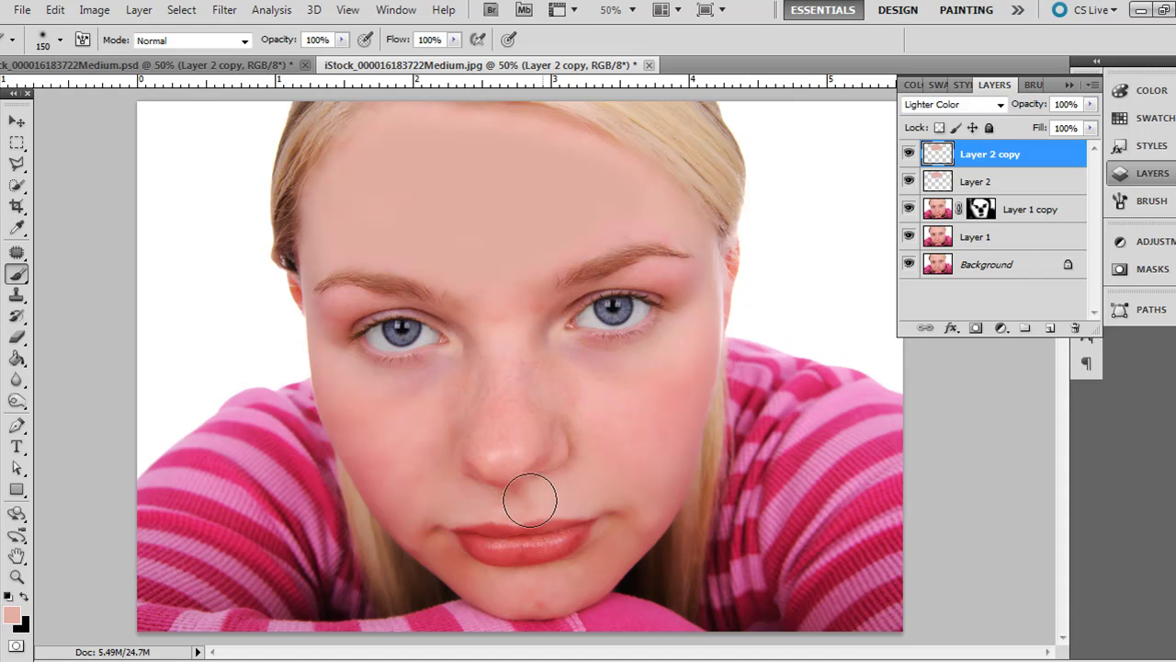
pyautogui.moveTo(531, 501); pyautogui.dragTo(486, 499)
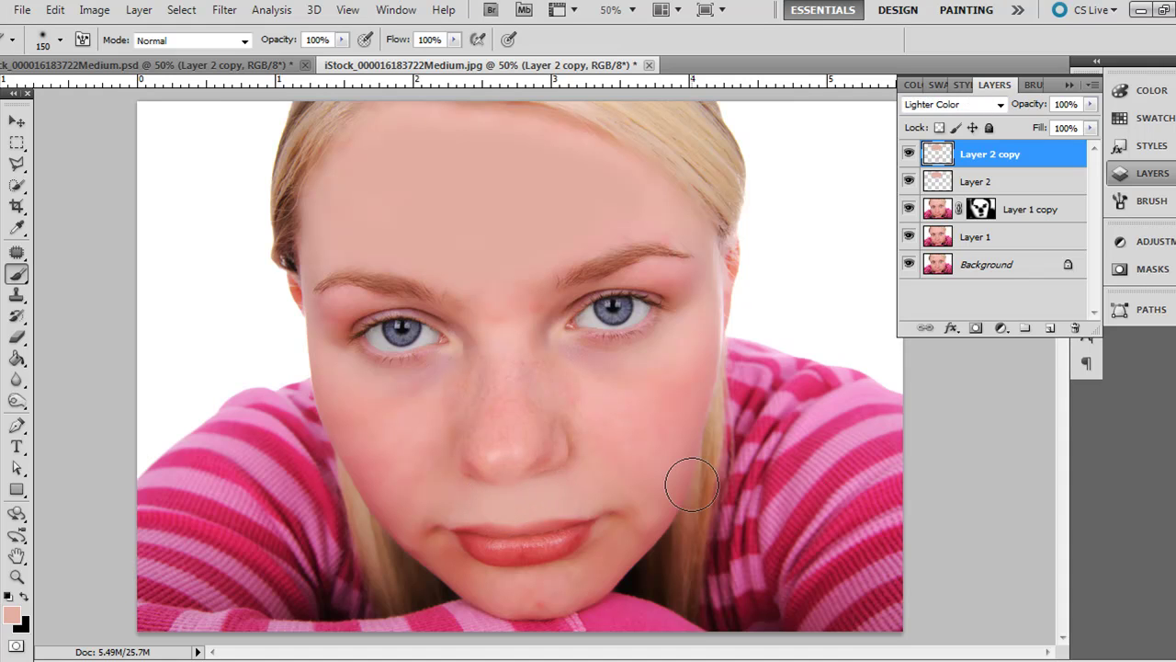
pyautogui.hotkey('ctrl', 'z')
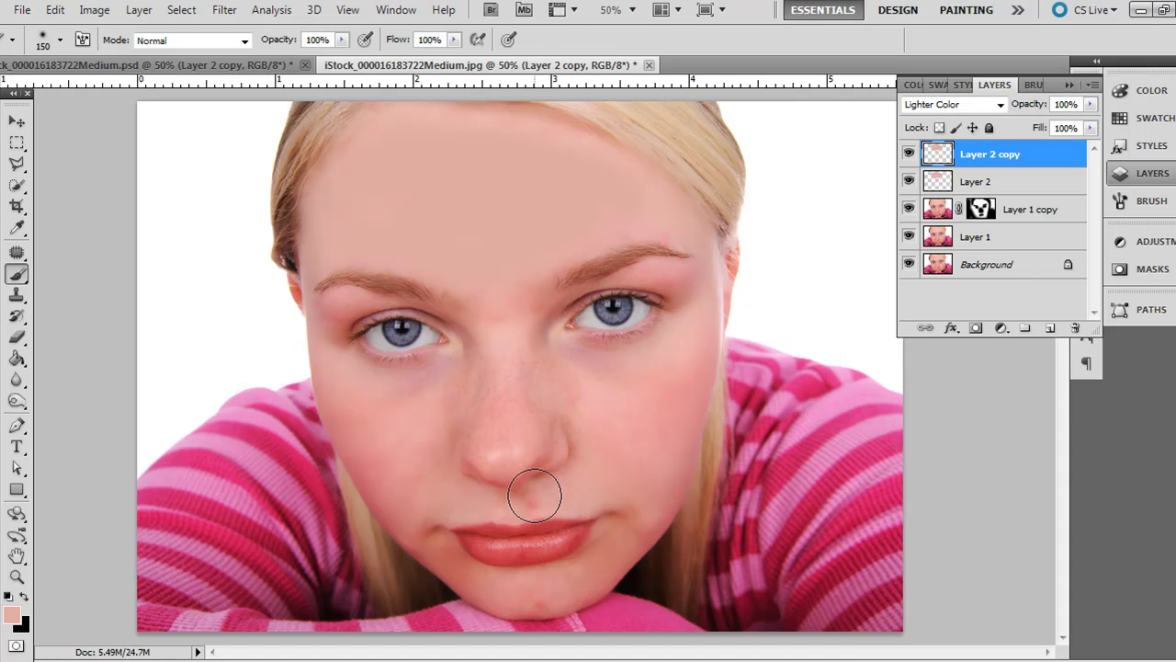
# Paint skin colour over the blemishes on the chin on Layer 2 copy with a 70 px brush.
pyautogui.press('p')
pyautogui.click(17, 273)
pyautogui.press('[')
pyautogui.press('[')
pyautogui.press('[')
pyautogui.press('[')
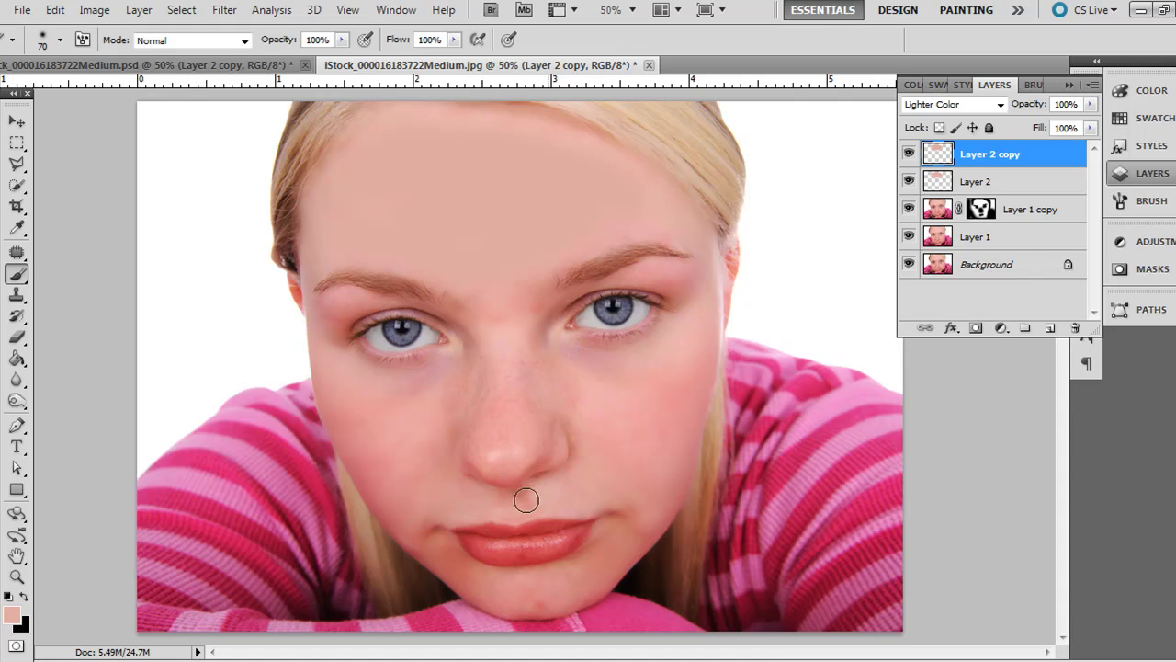
pyautogui.moveTo(563, 574); pyautogui.dragTo(514, 608)
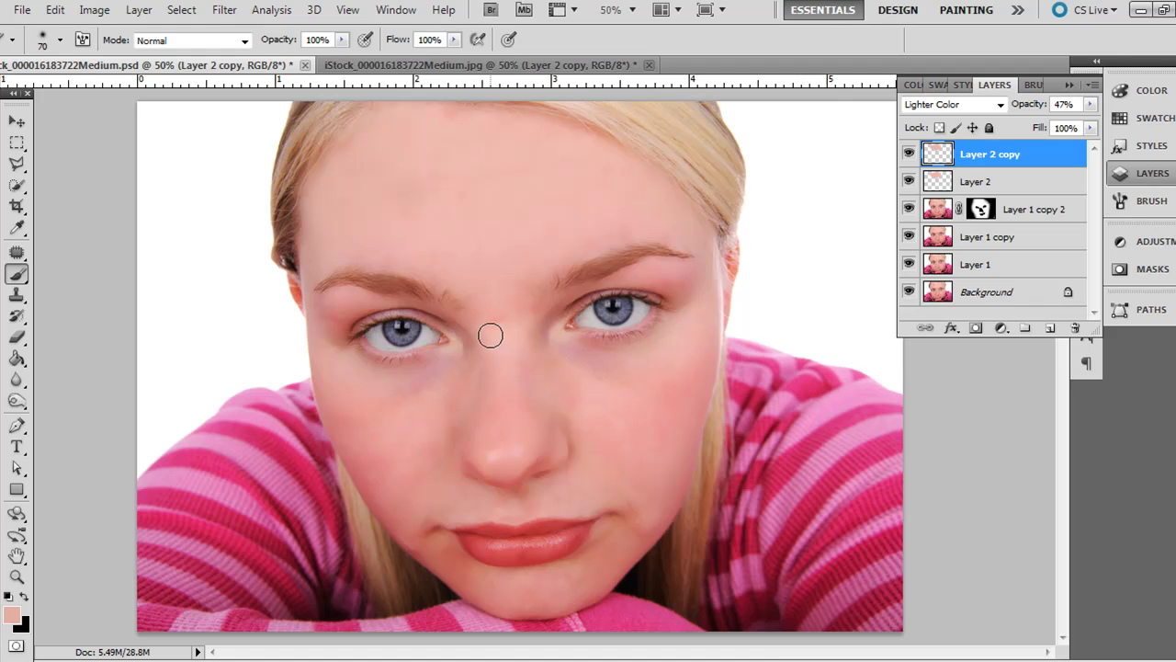
# In the PSD version, try 90 px Clone Stamp dabs of skin on the white background beside the face, undoing the first.
pyautogui.click(17, 251)
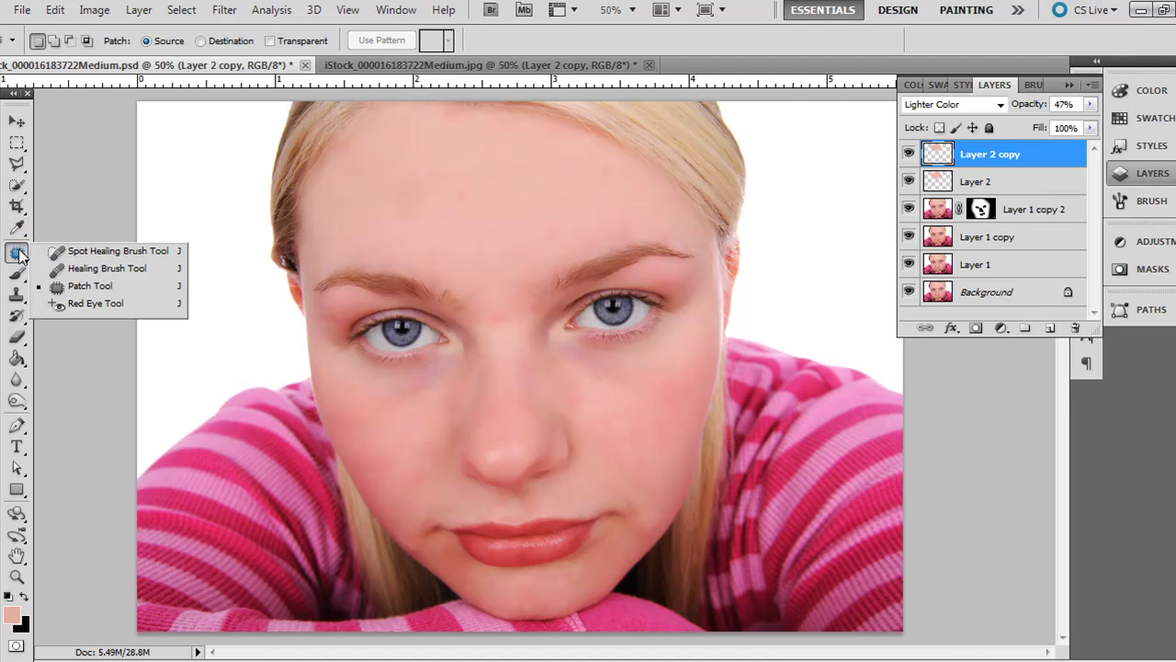
pyautogui.click(89, 291)
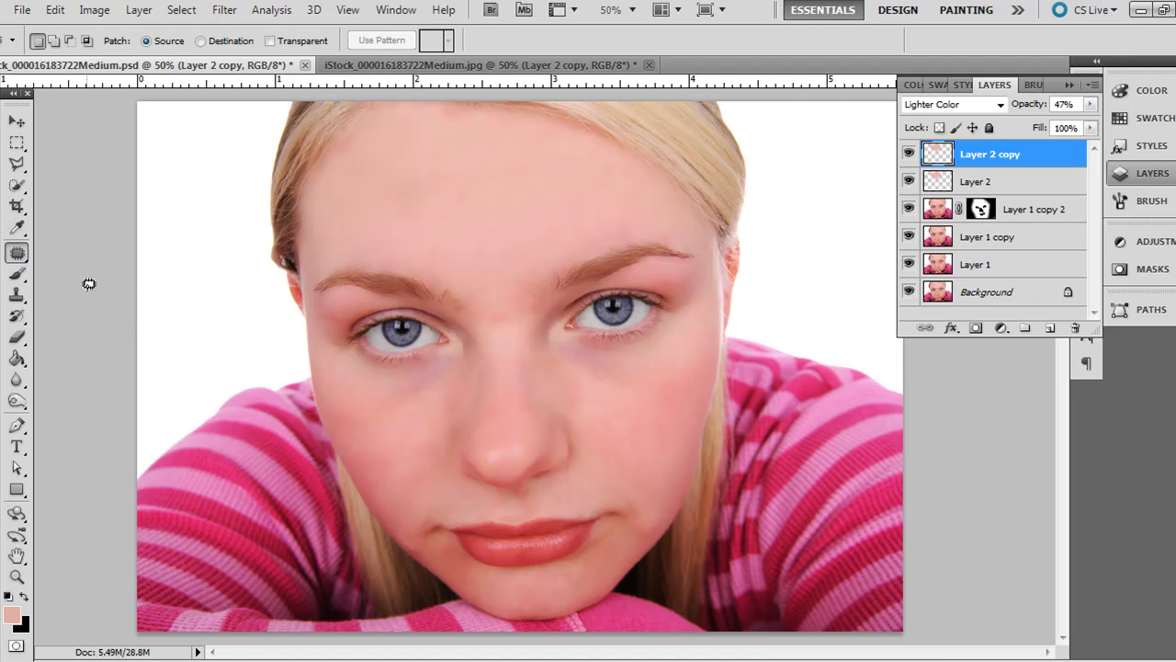
pyautogui.click(17, 294)
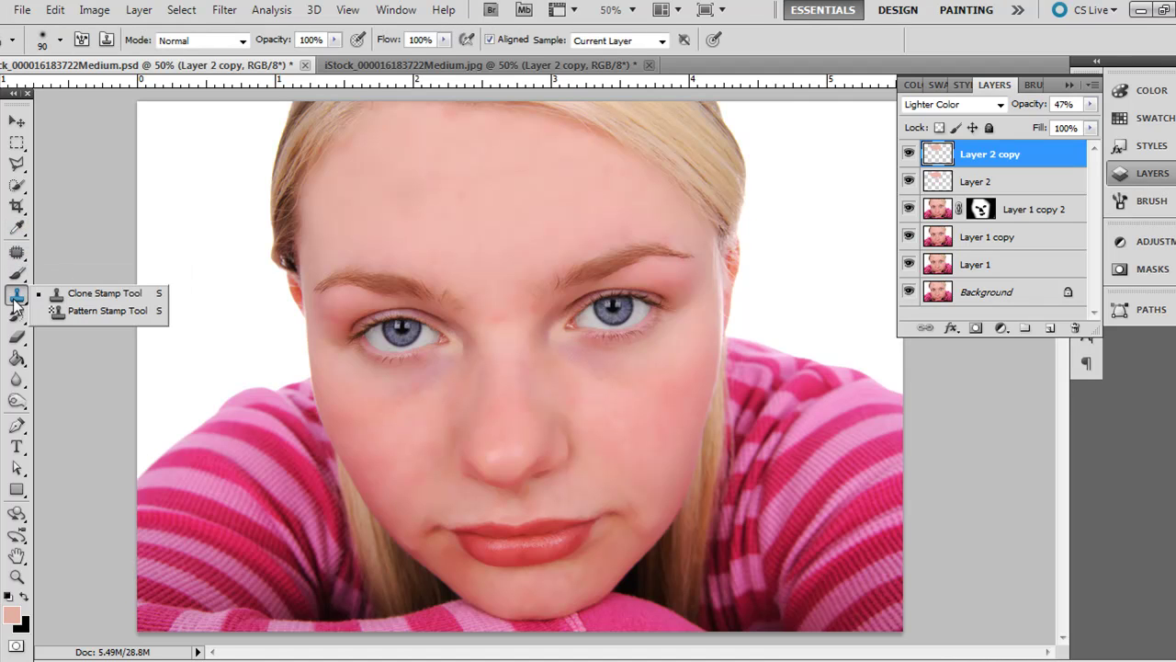
pyautogui.click(88, 294)
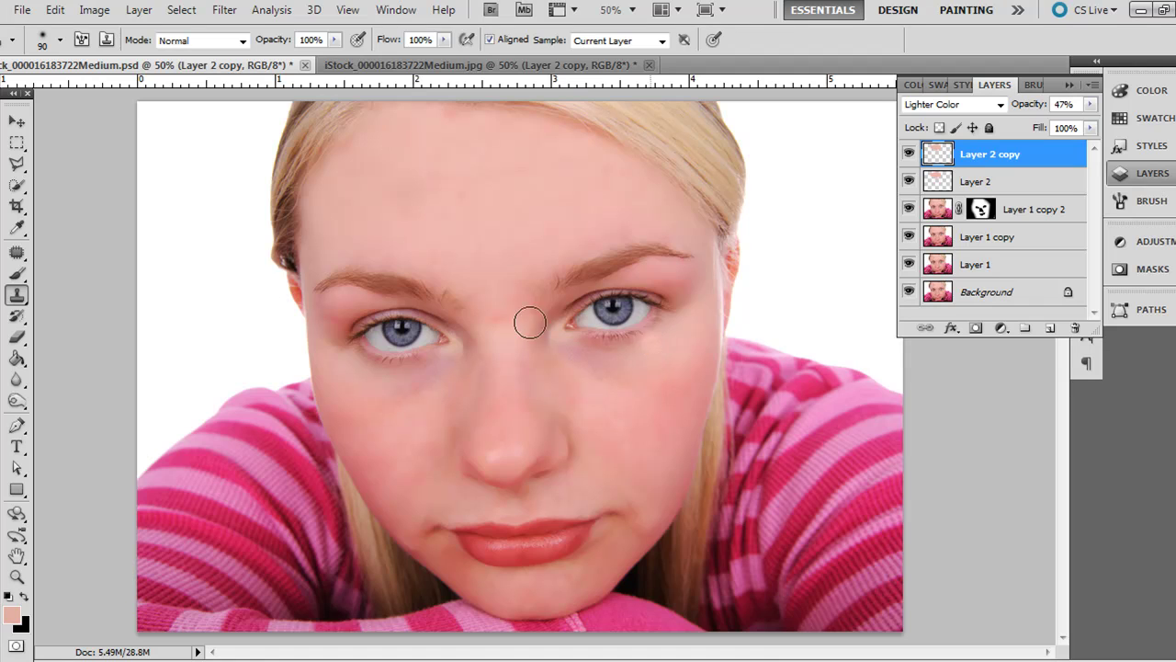
pyautogui.click(241, 347)
pyautogui.hotkey('ctrl', 'z')
pyautogui.click(223, 399)
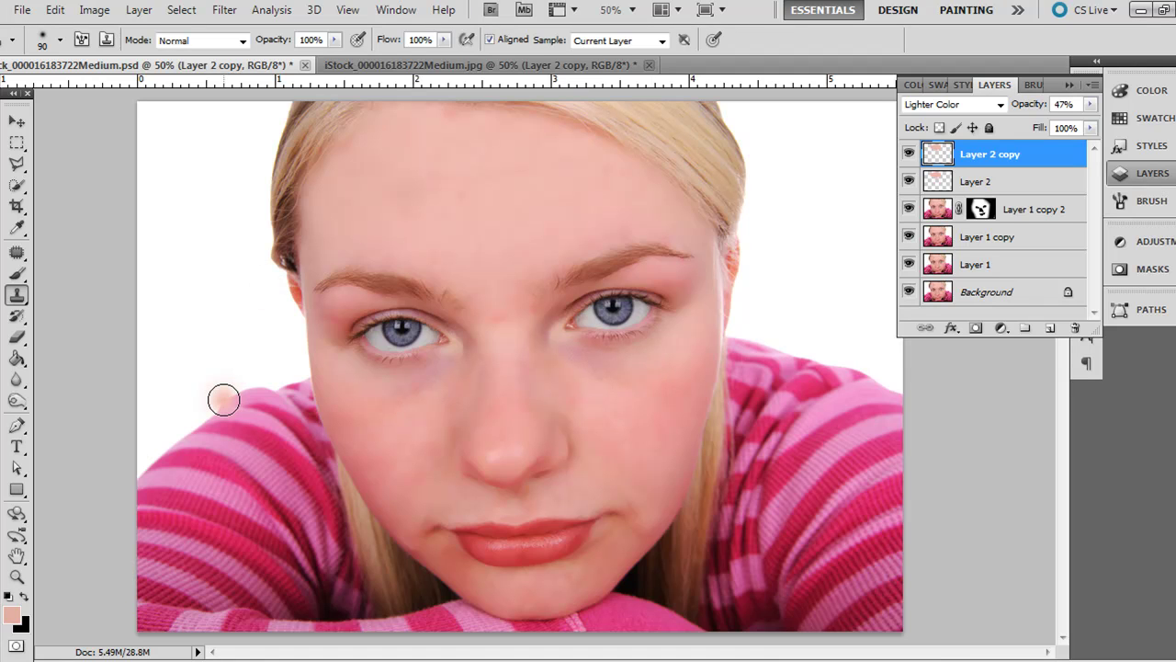